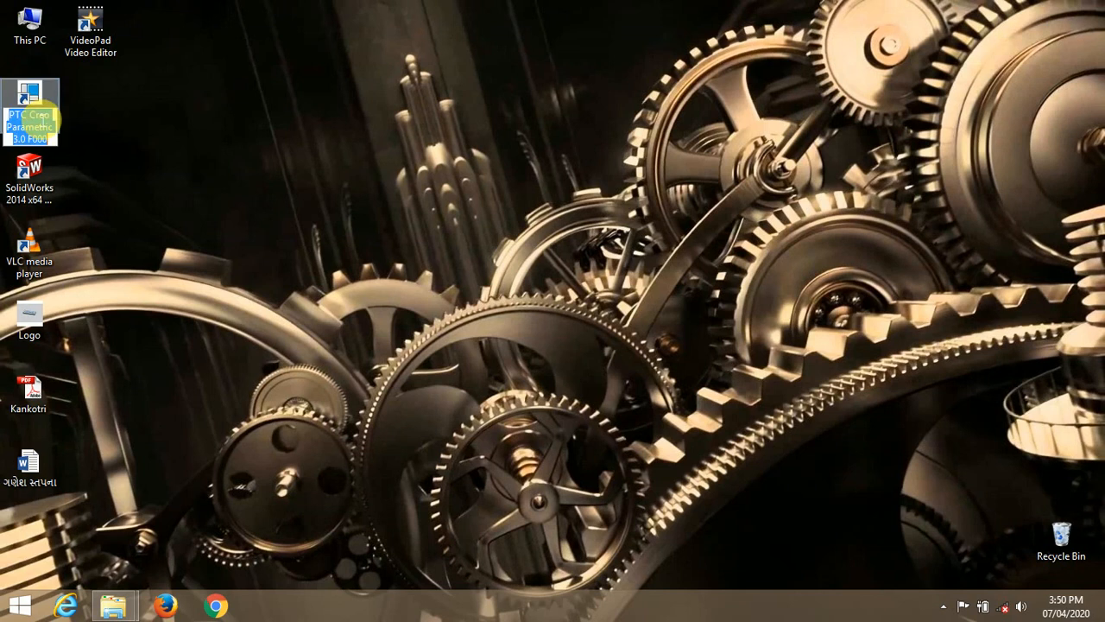
Launch PTC Creo Parametric 3.0, skip the getting-started content, and close the welcome page and embedded browser.
{"action": "double_click", "coordinate": [30, 111]}
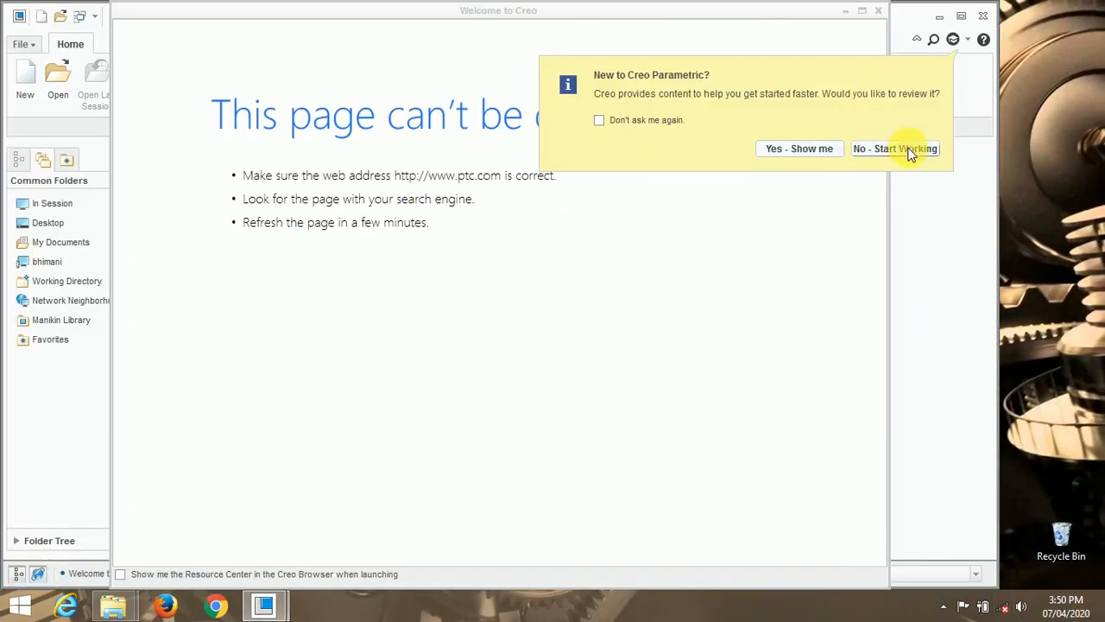
{"action": "left_click", "coordinate": [906, 149]}
{"action": "left_click", "coordinate": [862, 10]}
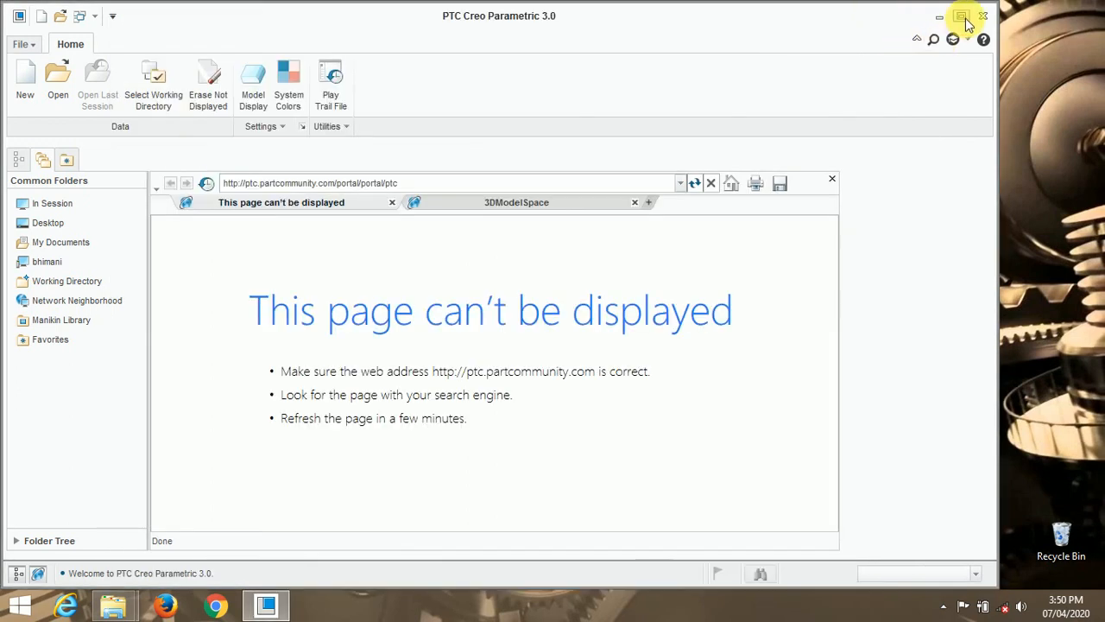
{"action": "left_click", "coordinate": [829, 178]}
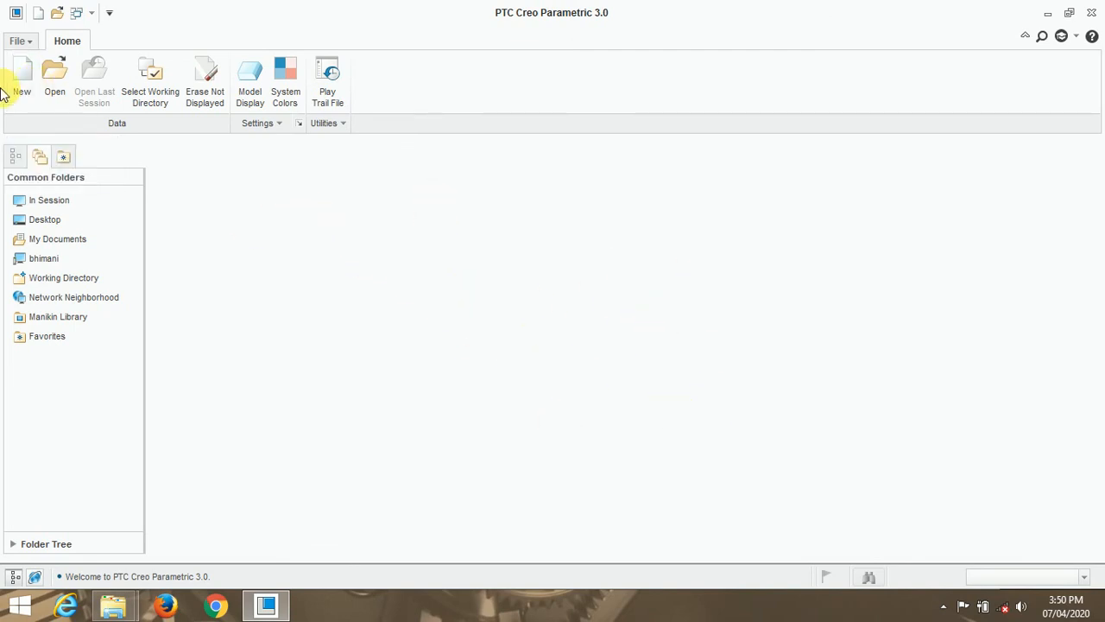
Look at the file opening and working directory dialogs without choosing anything, and erase the objects not displayed from the session.
{"action": "left_click", "coordinate": [54, 89]}
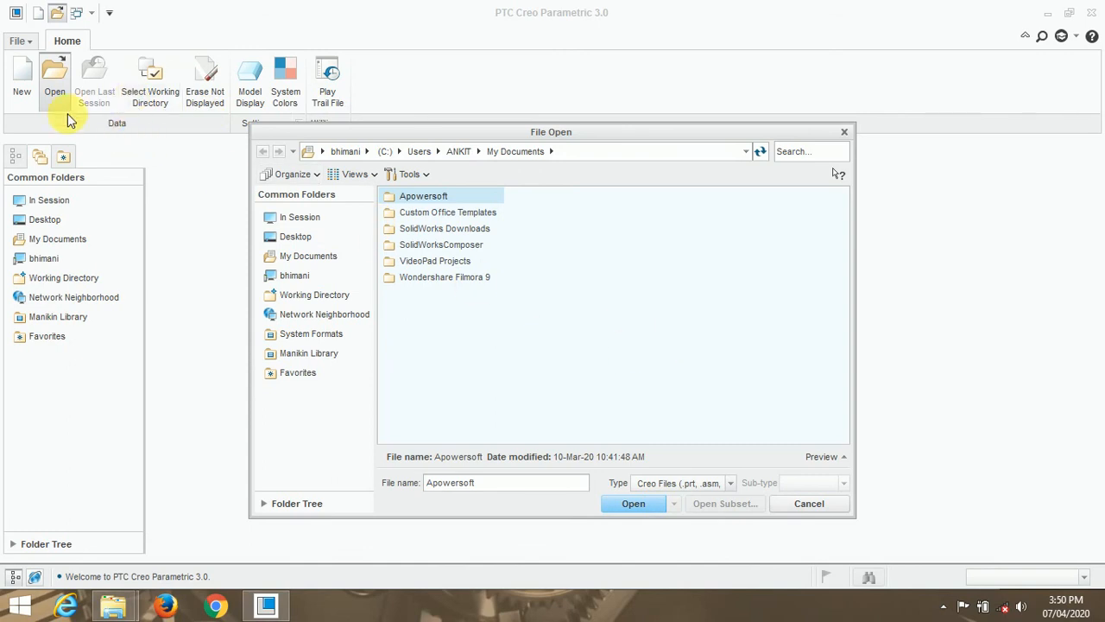
{"action": "left_click", "coordinate": [811, 508]}
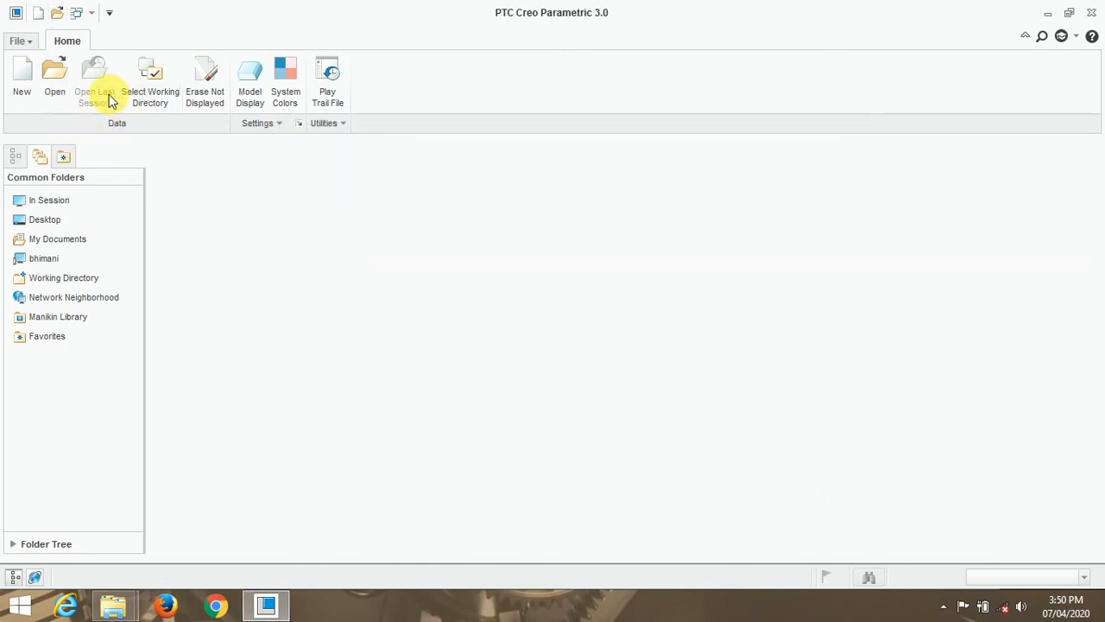
{"action": "left_click", "coordinate": [153, 97]}
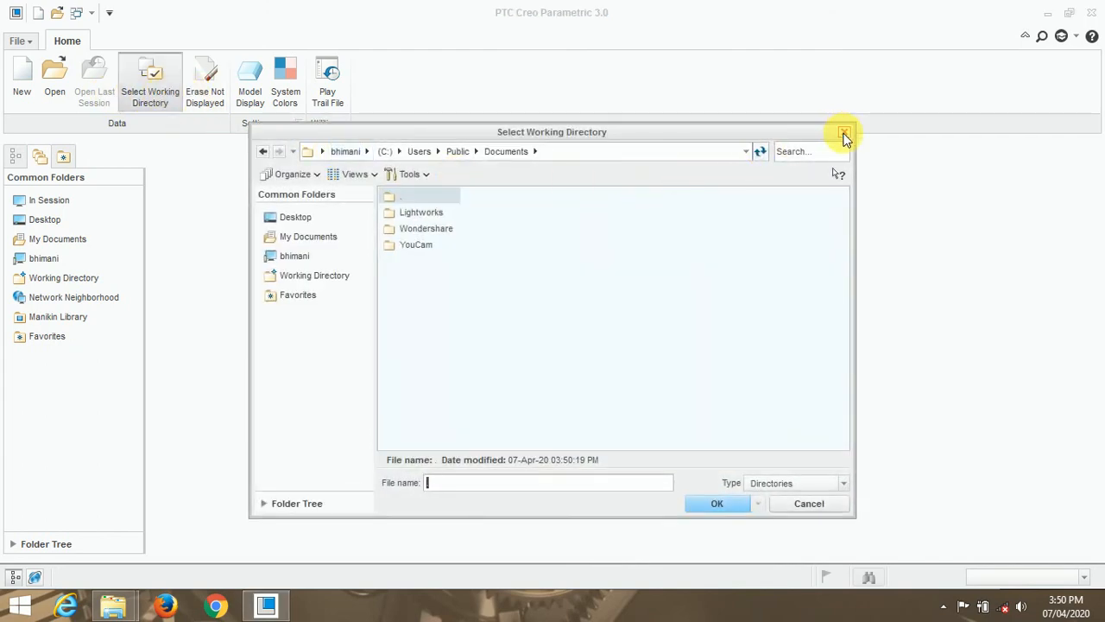
{"action": "left_click", "coordinate": [843, 135]}
{"action": "left_click", "coordinate": [206, 105]}
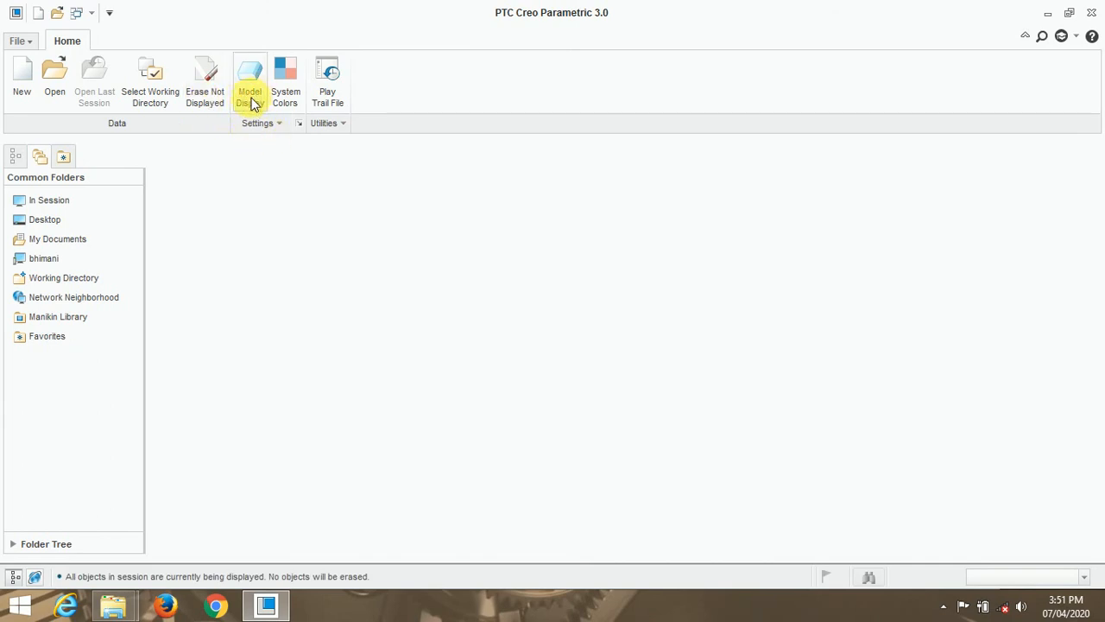
Examine the Environment options and the Graphics system colors, including the theme colors offered for the background.
{"action": "left_click", "coordinate": [251, 93]}
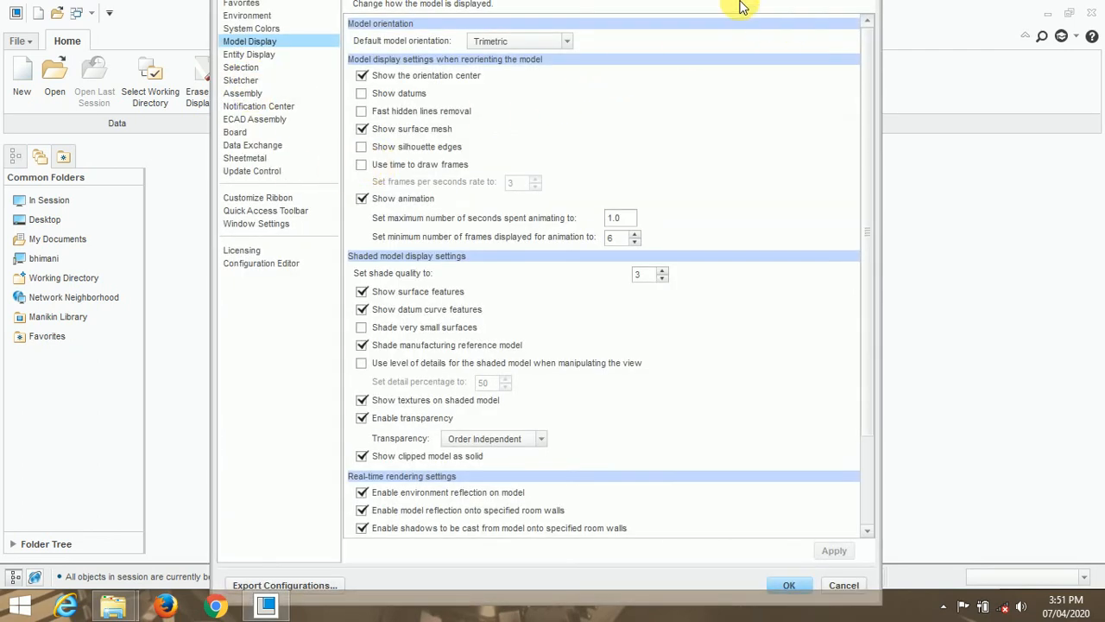
{"action": "left_click", "coordinate": [250, 16]}
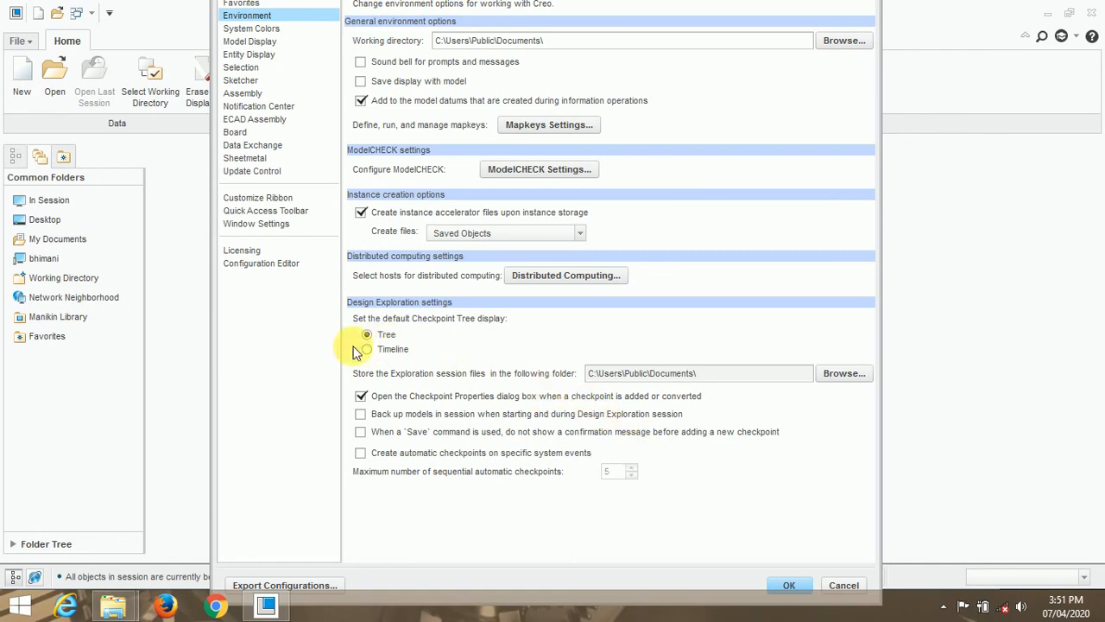
{"action": "left_click", "coordinate": [250, 31]}
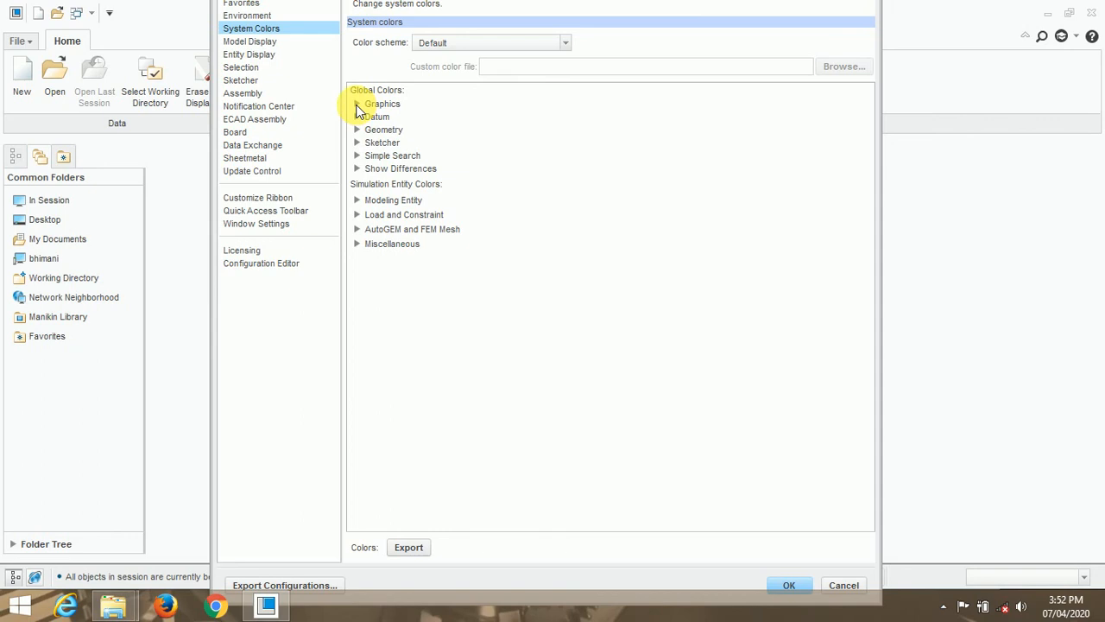
{"action": "left_click", "coordinate": [380, 105]}
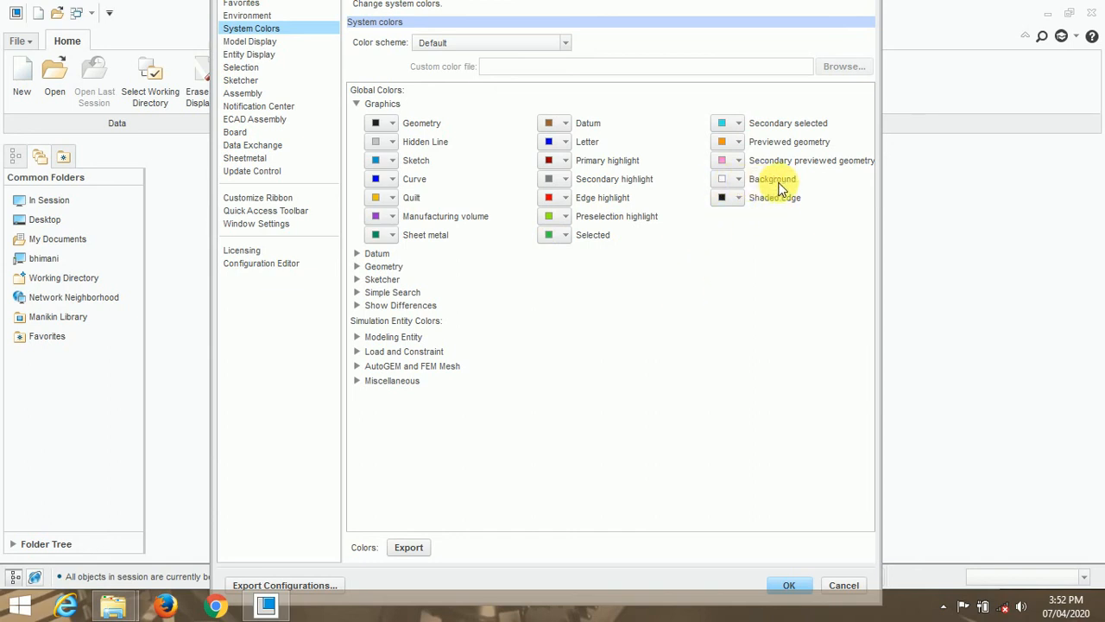
{"action": "left_click", "coordinate": [738, 181]}
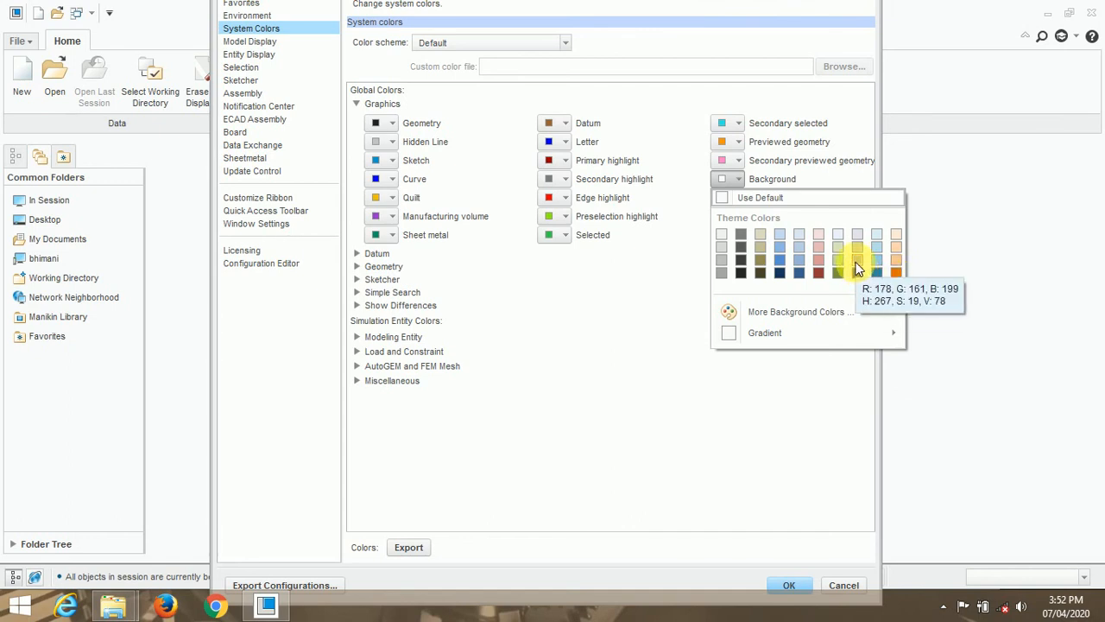
{"action": "left_click", "coordinate": [674, 297]}
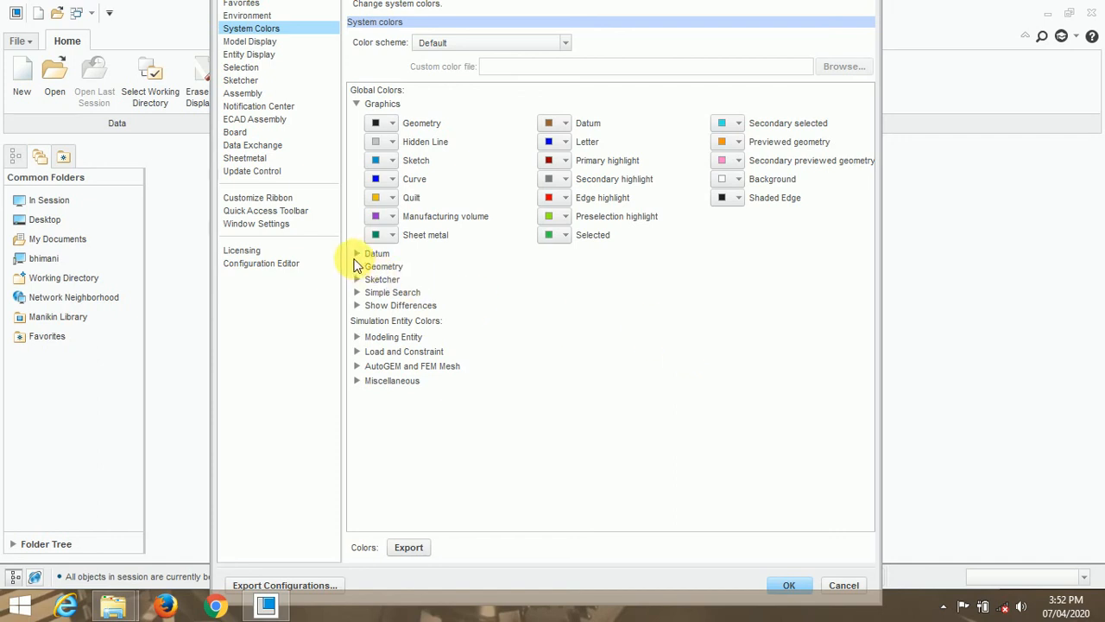
Examine the Datum system colors, including the theme colors offered for the axis centerline.
{"action": "left_click", "coordinate": [355, 104]}
{"action": "left_click", "coordinate": [357, 117]}
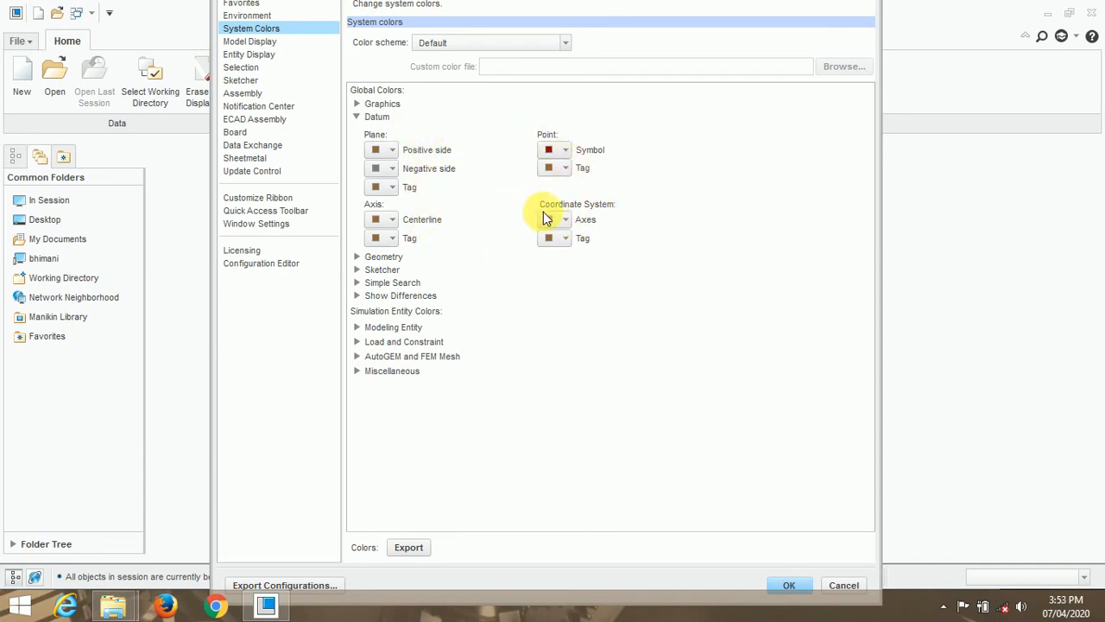
{"action": "left_click", "coordinate": [388, 219]}
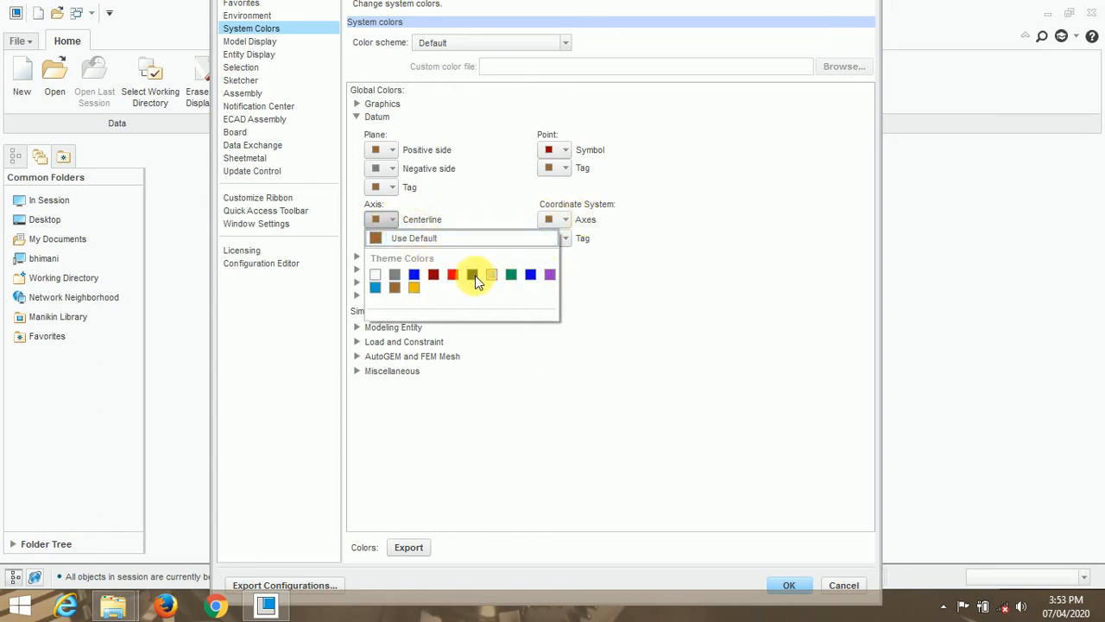
{"action": "left_click", "coordinate": [464, 212]}
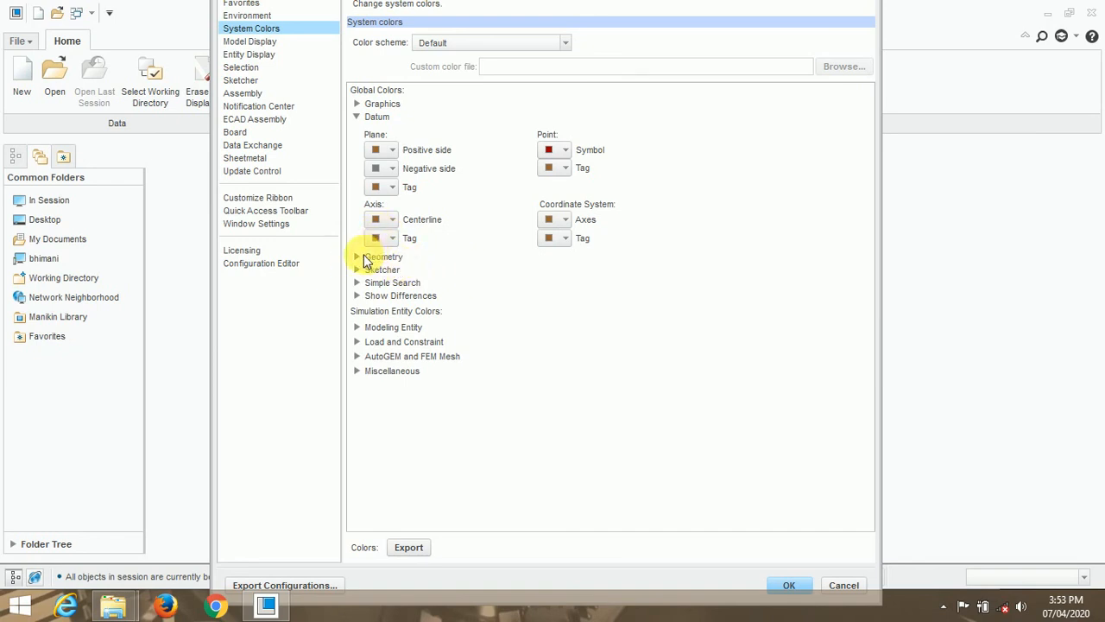
Examine the Geometry system colors and collapse that group again.
{"action": "left_click", "coordinate": [366, 259]}
{"action": "scroll", "coordinate": [526, 242], "scroll_direction": "down", "scroll_amount": 1}
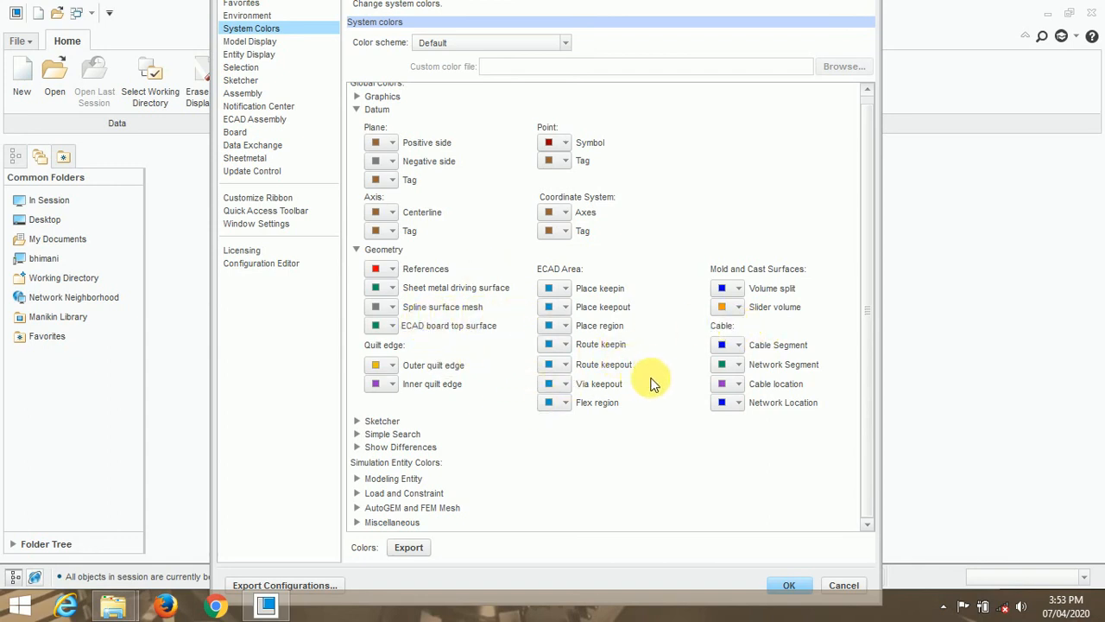
{"action": "left_click", "coordinate": [356, 249]}
{"action": "left_click", "coordinate": [357, 257]}
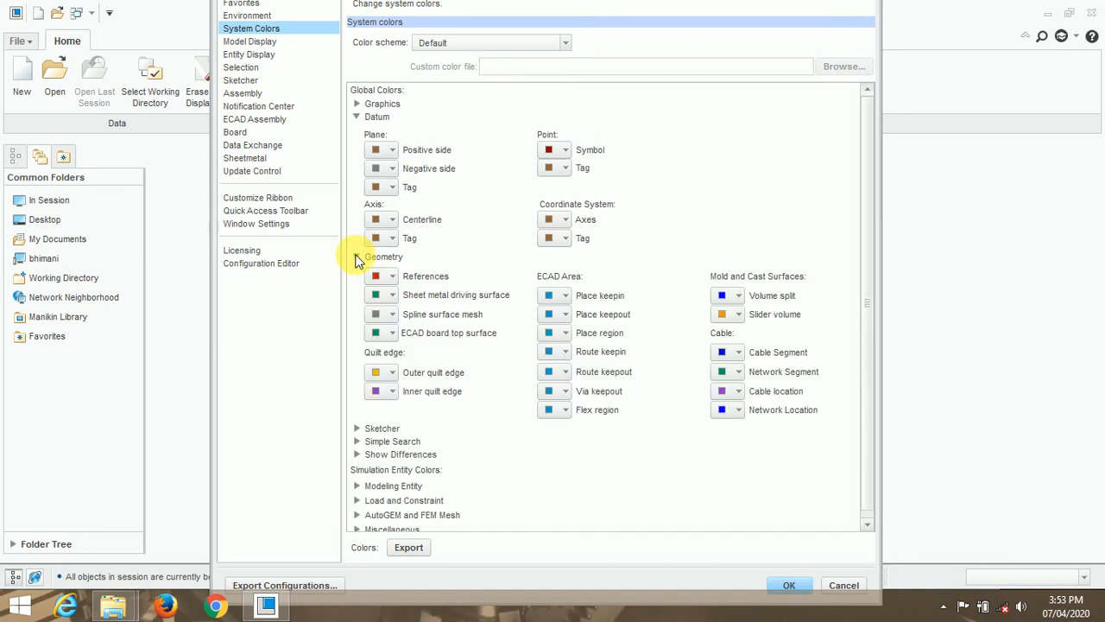
{"action": "left_click", "coordinate": [356, 258]}
Examine the Sketcher, Simple Search and Show Differences groups of the global colors.
{"action": "left_click", "coordinate": [357, 269]}
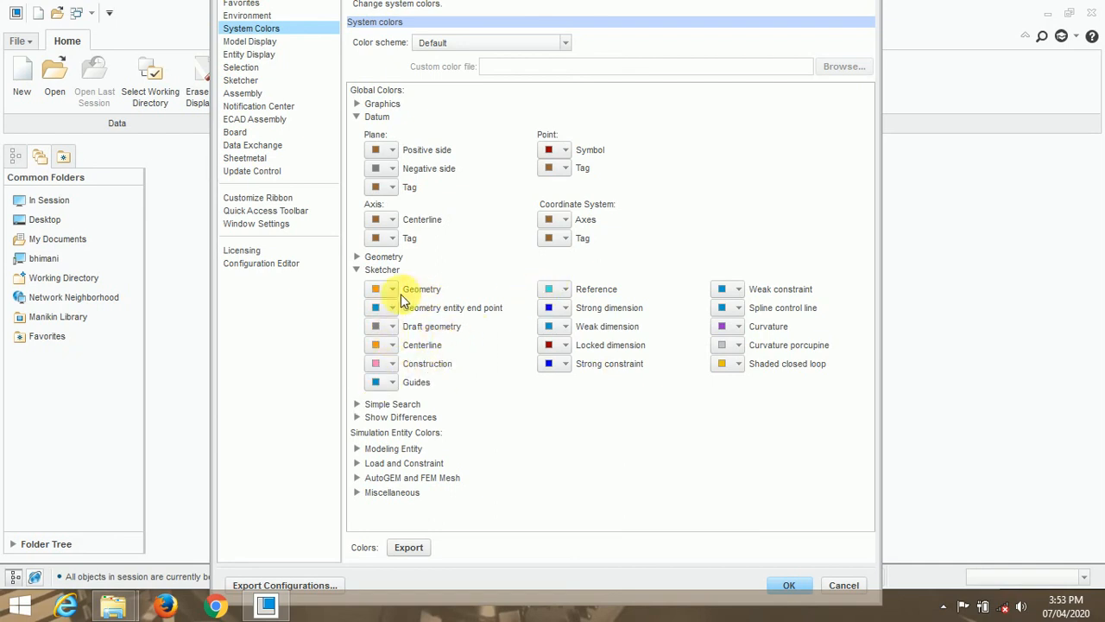
{"action": "left_click", "coordinate": [356, 409]}
{"action": "scroll", "coordinate": [475, 345], "scroll_direction": "down", "scroll_amount": 3}
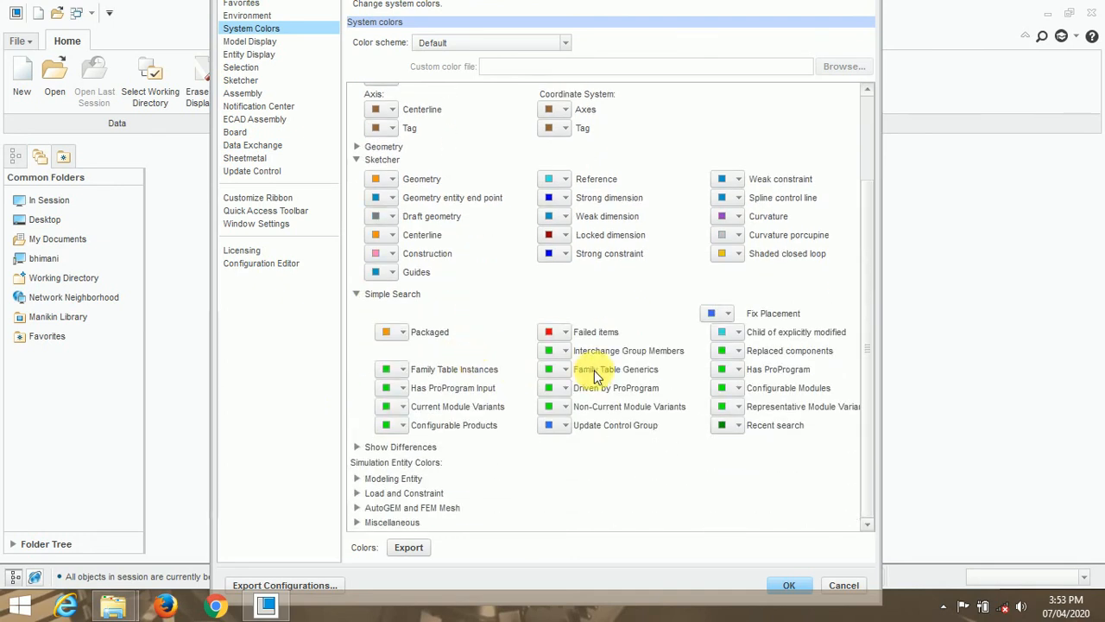
{"action": "left_click", "coordinate": [357, 446]}
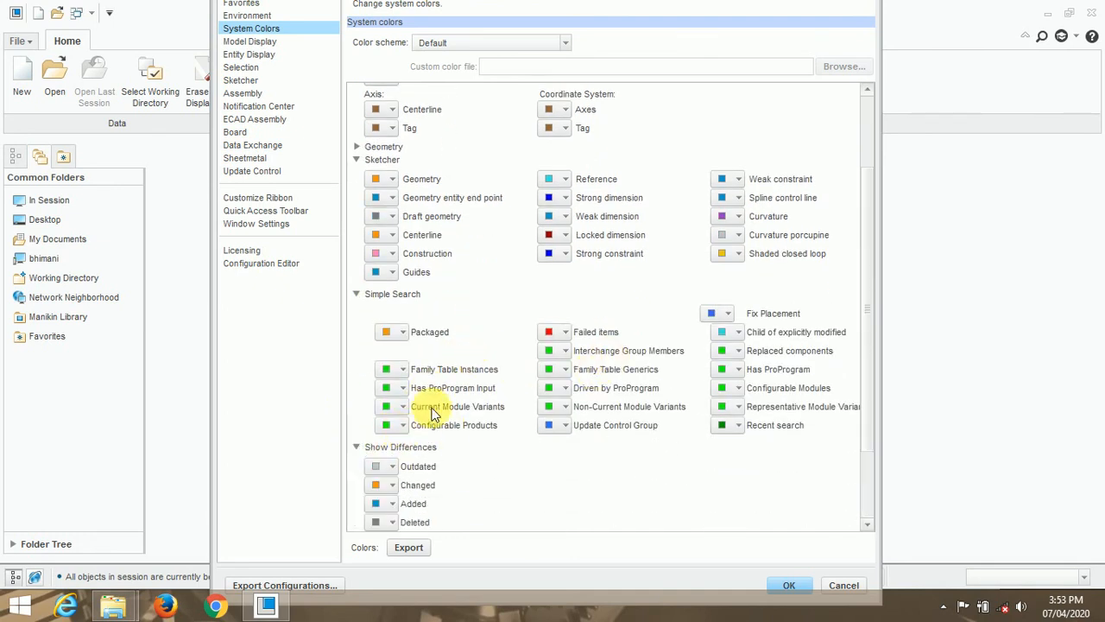
{"action": "scroll", "coordinate": [460, 358], "scroll_direction": "down", "scroll_amount": 3}
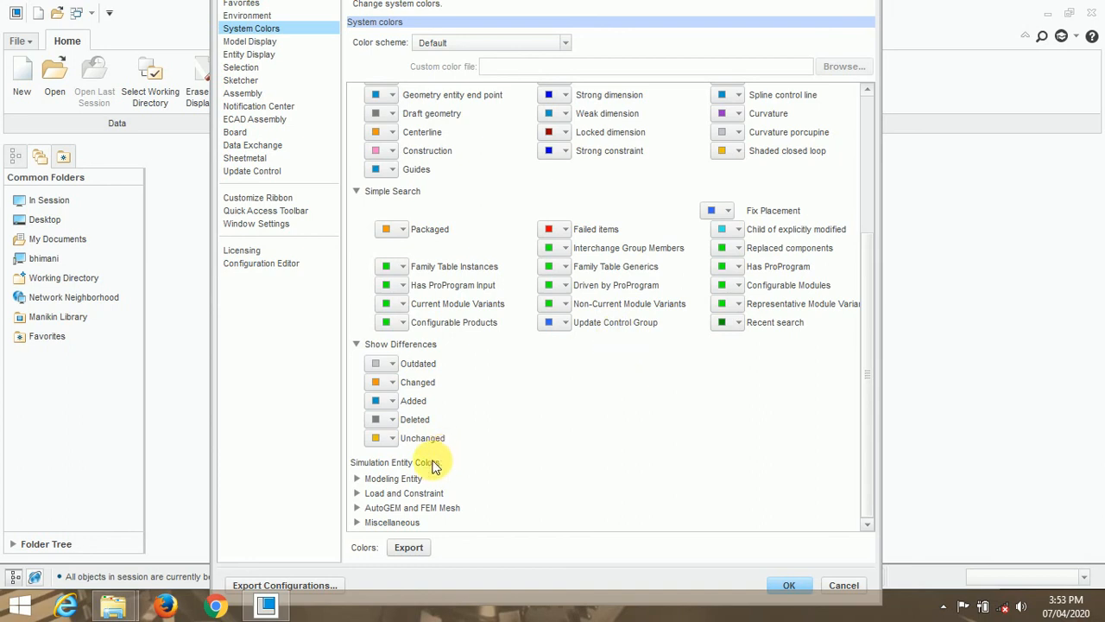
Examine the Modeling Entity and Load and Constraint groups of the simulation entity colors.
{"action": "left_click", "coordinate": [357, 478]}
{"action": "scroll", "coordinate": [457, 420], "scroll_direction": "down", "scroll_amount": 3}
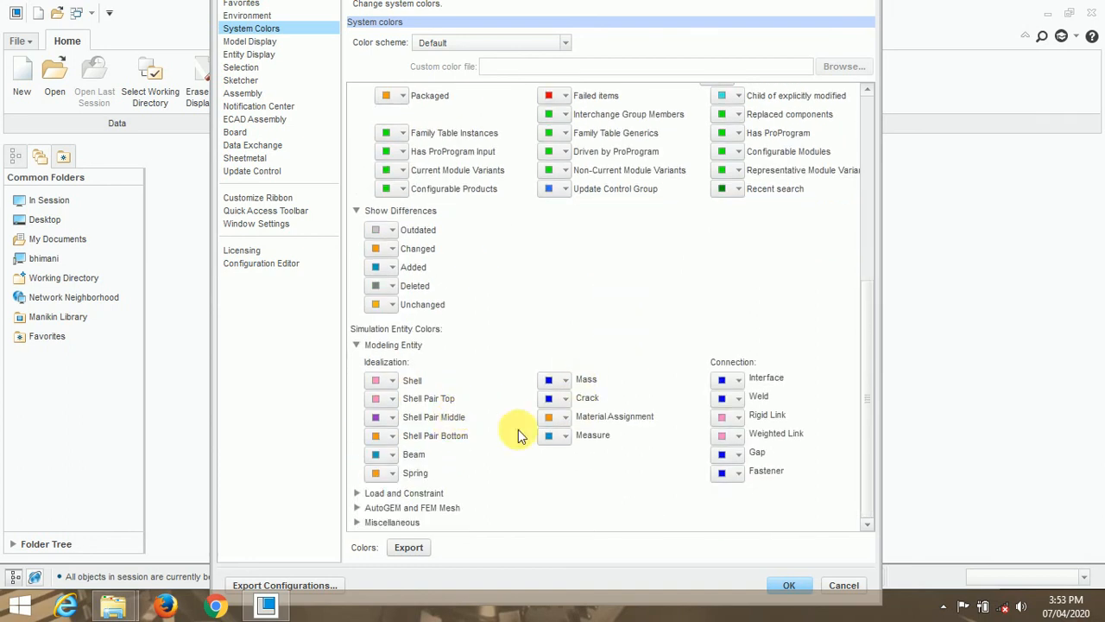
{"action": "left_click", "coordinate": [362, 495]}
{"action": "scroll", "coordinate": [512, 385], "scroll_direction": "down", "scroll_amount": 3}
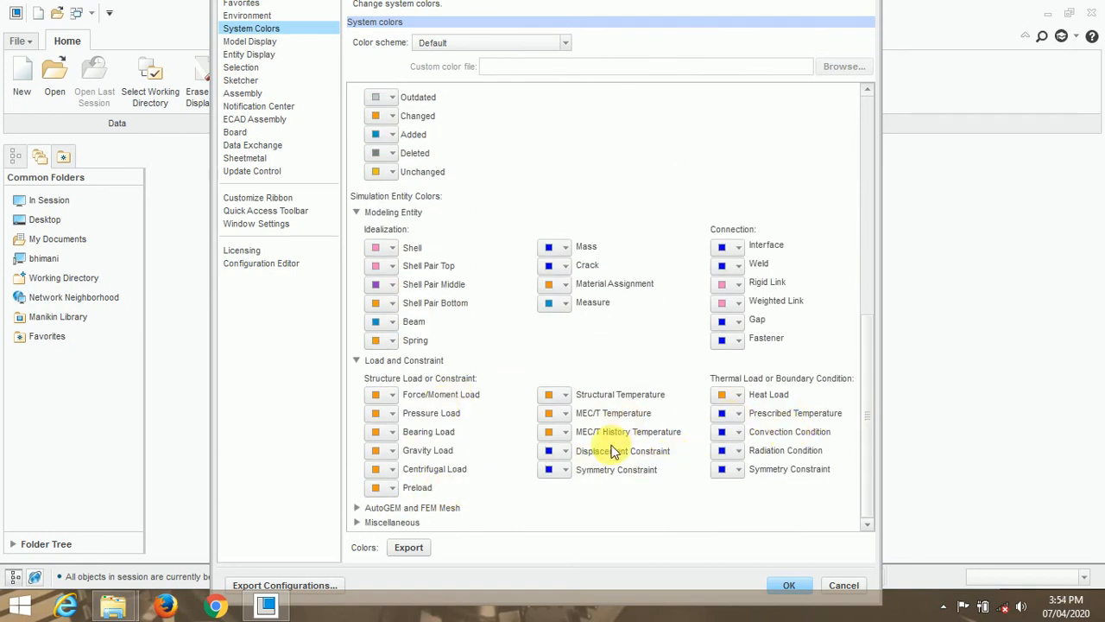
{"action": "left_click", "coordinate": [361, 507]}
{"action": "left_click", "coordinate": [360, 506]}
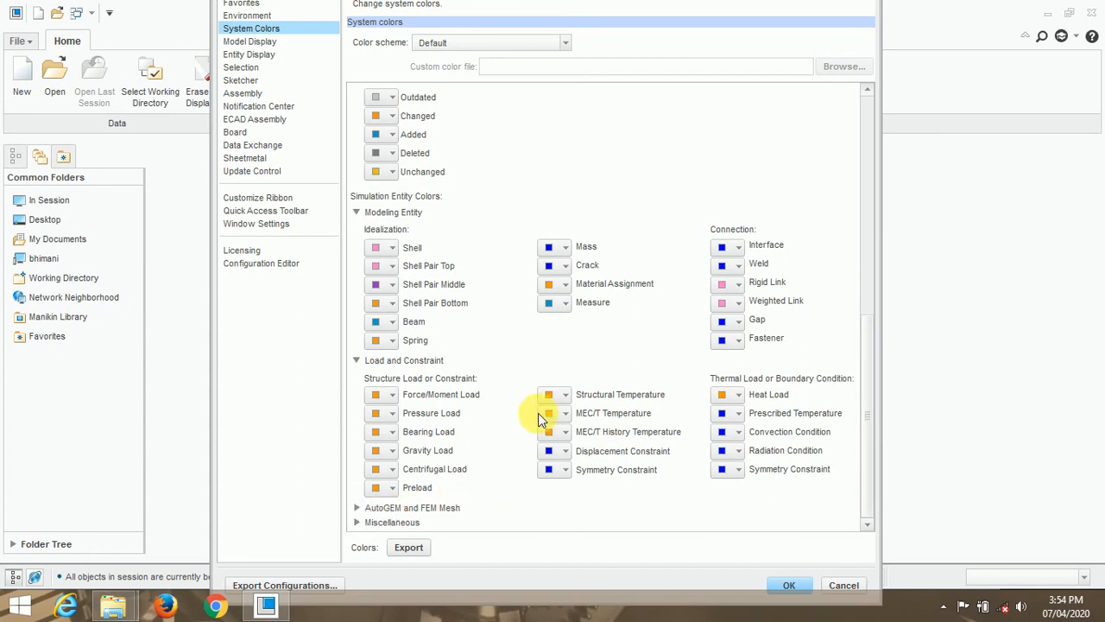
Collapse all expanded color groups in the system colors list, from Sketcher through Load and Constraint as well as Datum.
{"action": "scroll", "coordinate": [575, 293], "scroll_direction": "up", "scroll_amount": 10}
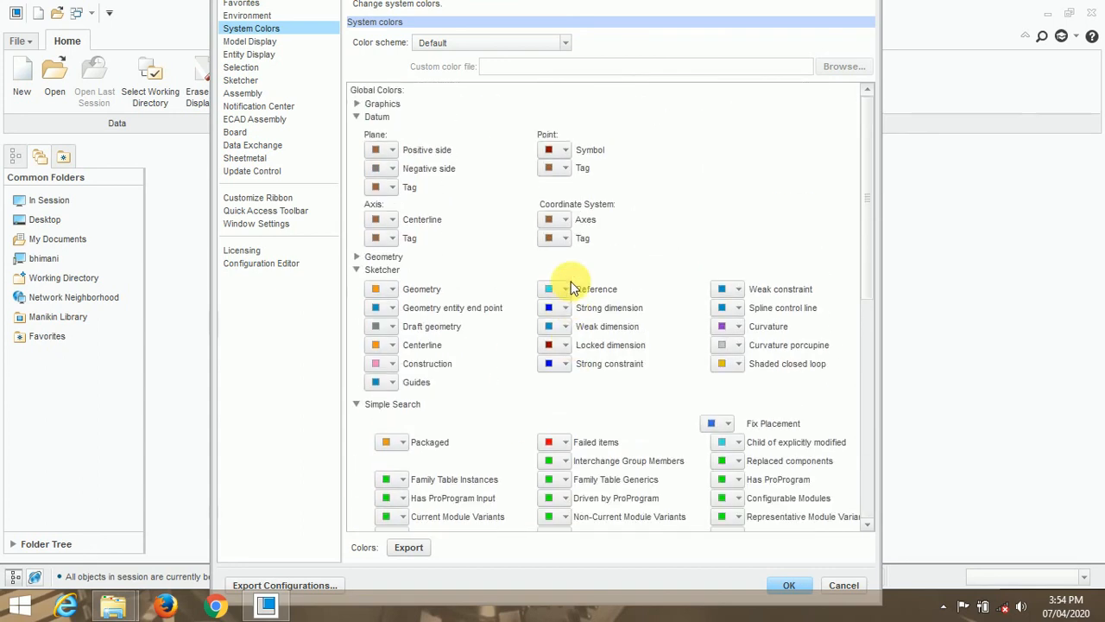
{"action": "left_click", "coordinate": [356, 270]}
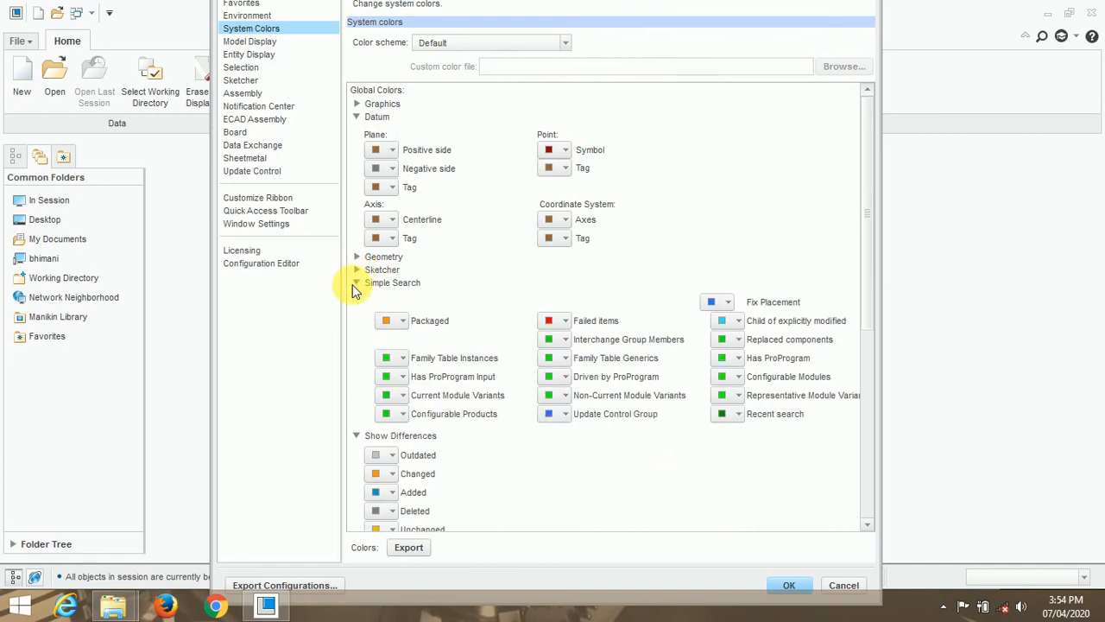
{"action": "left_click", "coordinate": [356, 283]}
{"action": "left_click", "coordinate": [355, 295]}
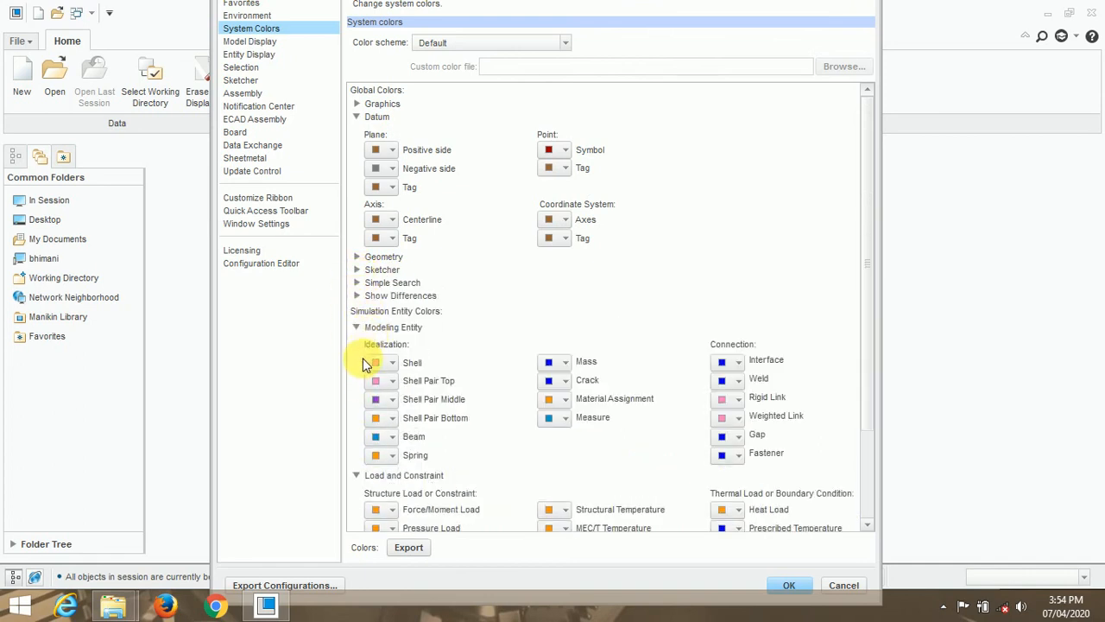
{"action": "left_click", "coordinate": [356, 327]}
{"action": "left_click", "coordinate": [356, 342]}
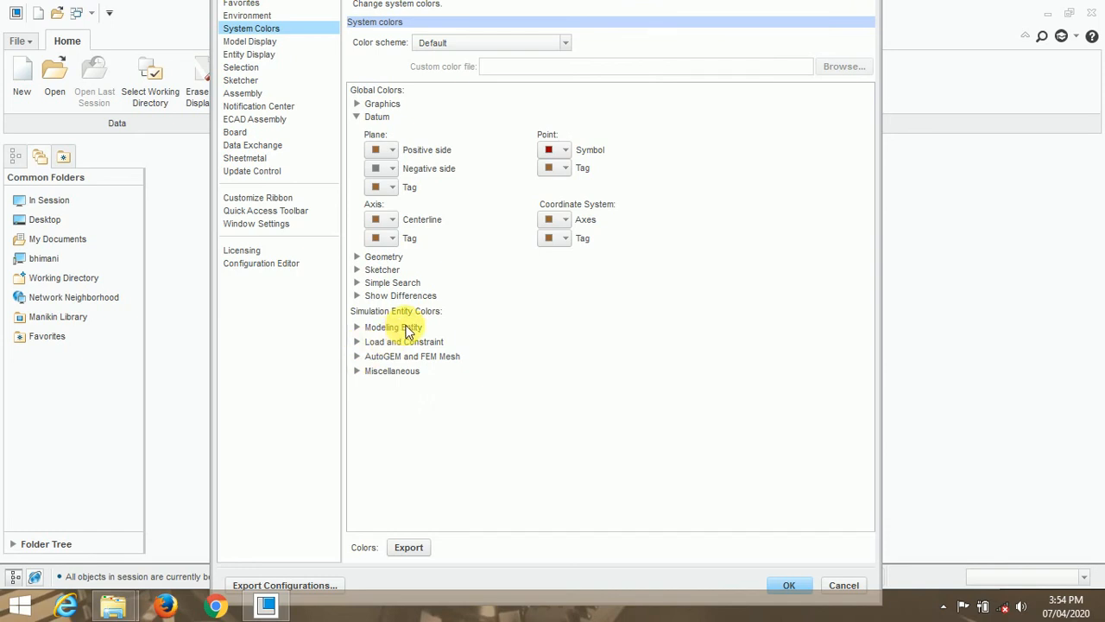
{"action": "left_click", "coordinate": [357, 116]}
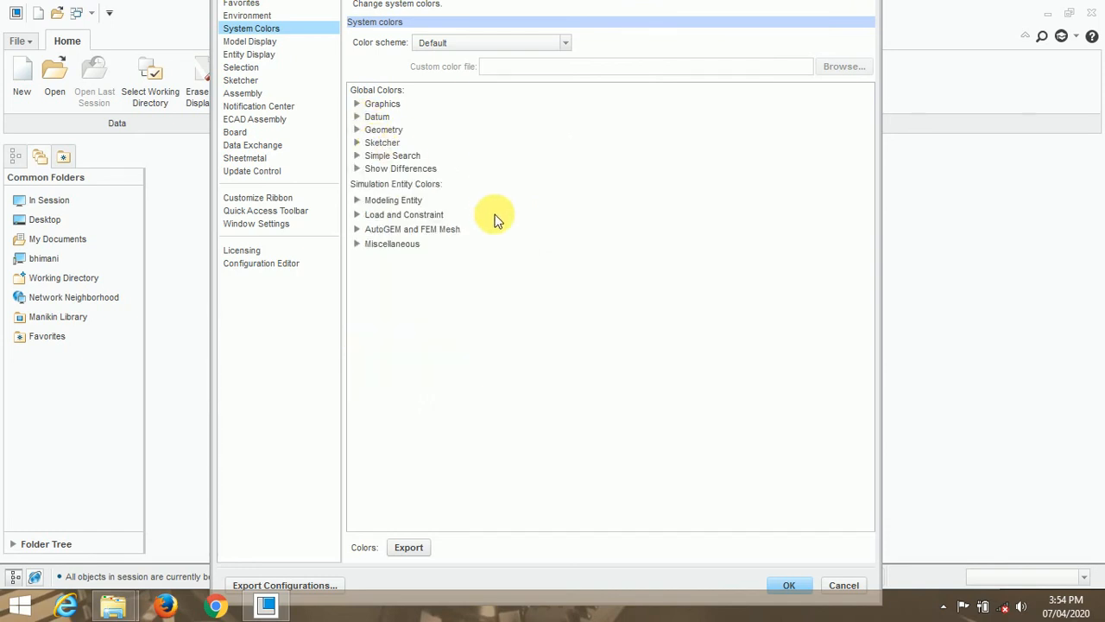
Examine the Model Display options for default orientation, reorienting, shaded model display and real-time rendering.
{"action": "left_click", "coordinate": [250, 41]}
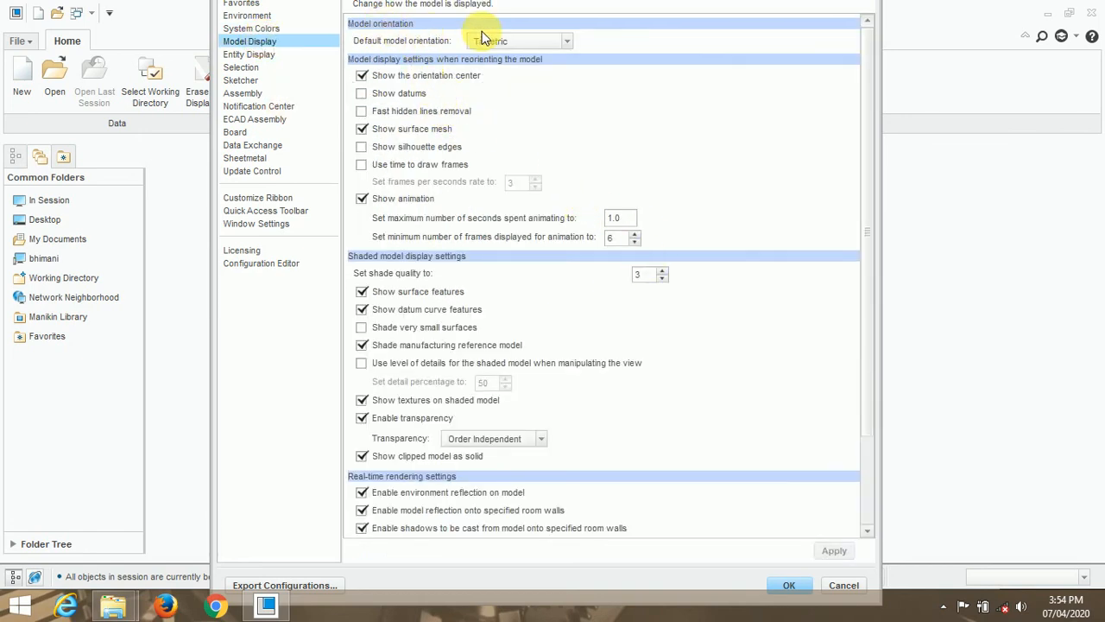
{"action": "left_click", "coordinate": [516, 40]}
{"action": "left_click", "coordinate": [516, 40]}
{"action": "scroll", "coordinate": [389, 163], "scroll_direction": "down", "scroll_amount": 3}
{"action": "scroll", "coordinate": [393, 164], "scroll_direction": "up", "scroll_amount": 2}
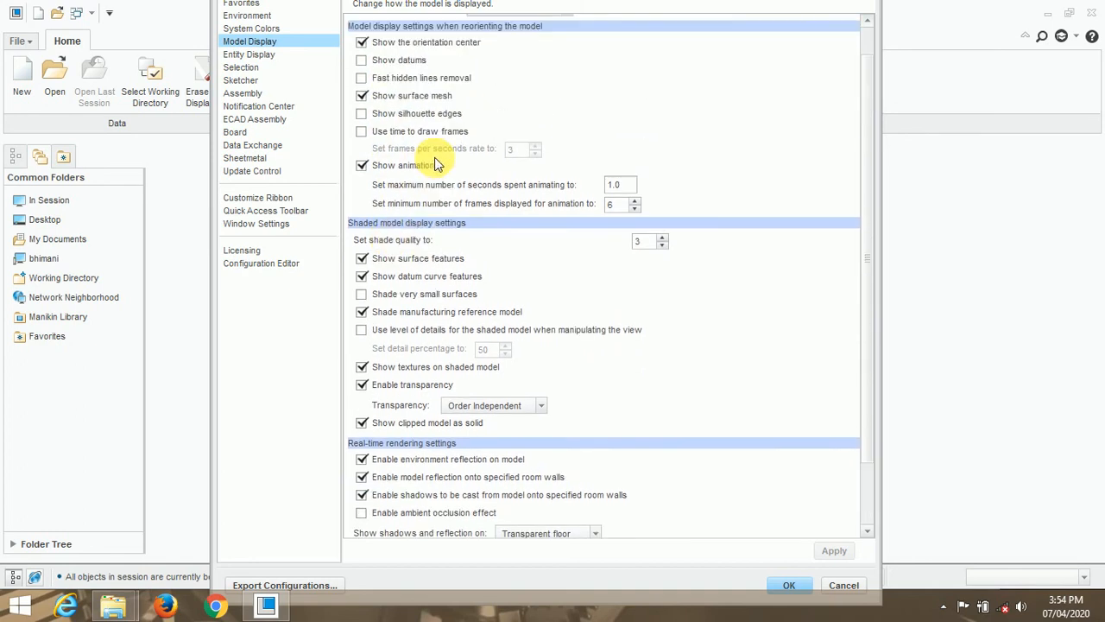
{"action": "scroll", "coordinate": [452, 230], "scroll_direction": "down", "scroll_amount": 1}
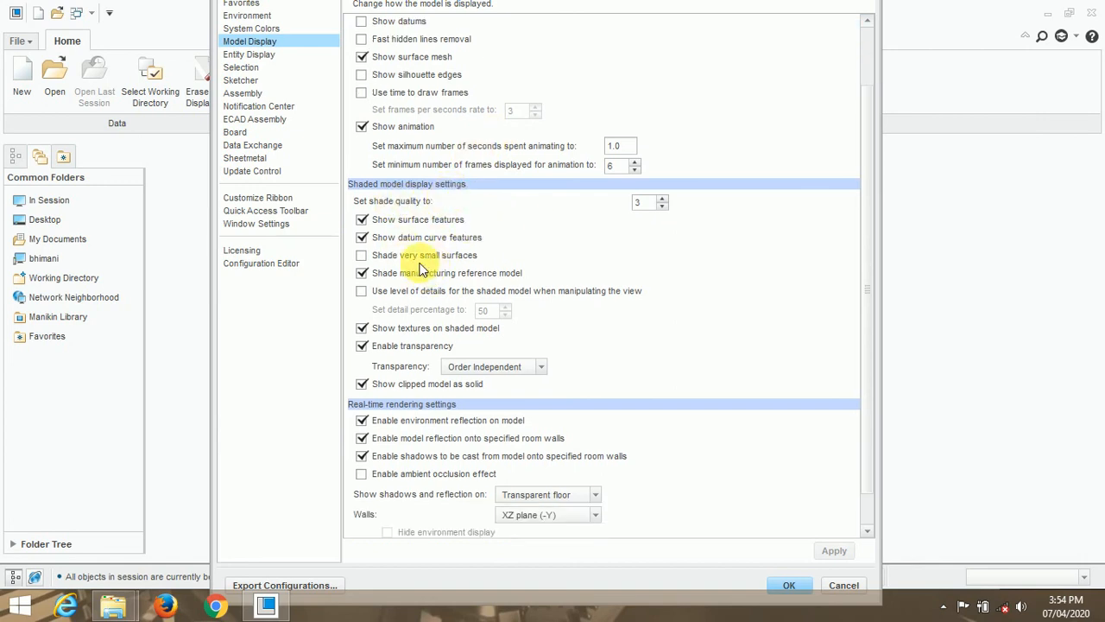
{"action": "scroll", "coordinate": [444, 255], "scroll_direction": "down", "scroll_amount": 1}
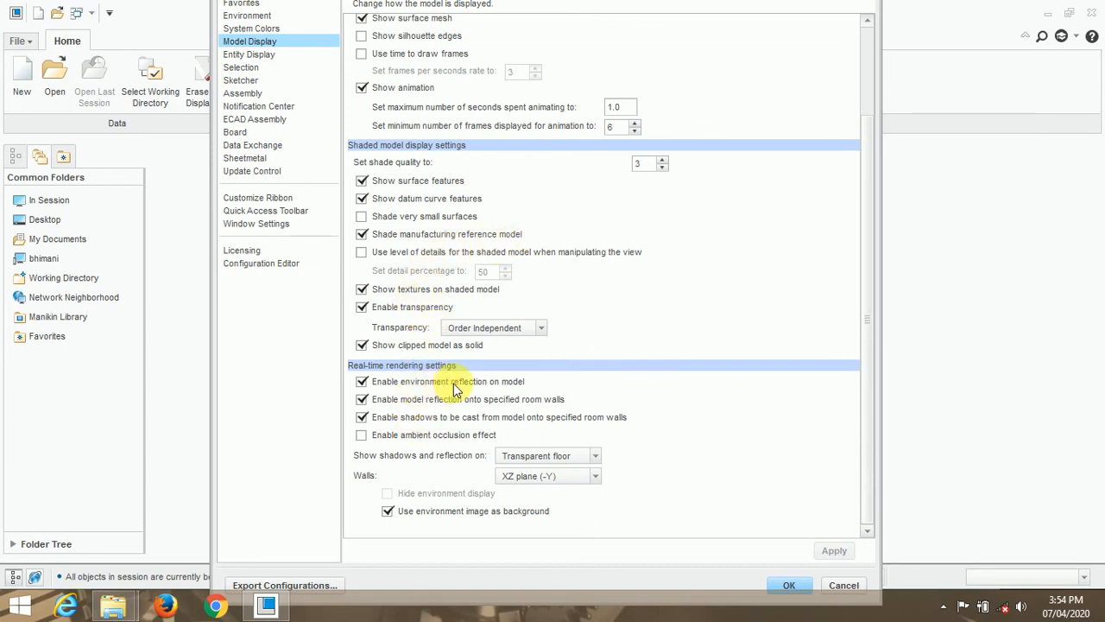
Examine the Entity Display choices for default geometry display, edge display quality and tangent edges display style.
{"action": "left_click", "coordinate": [258, 54]}
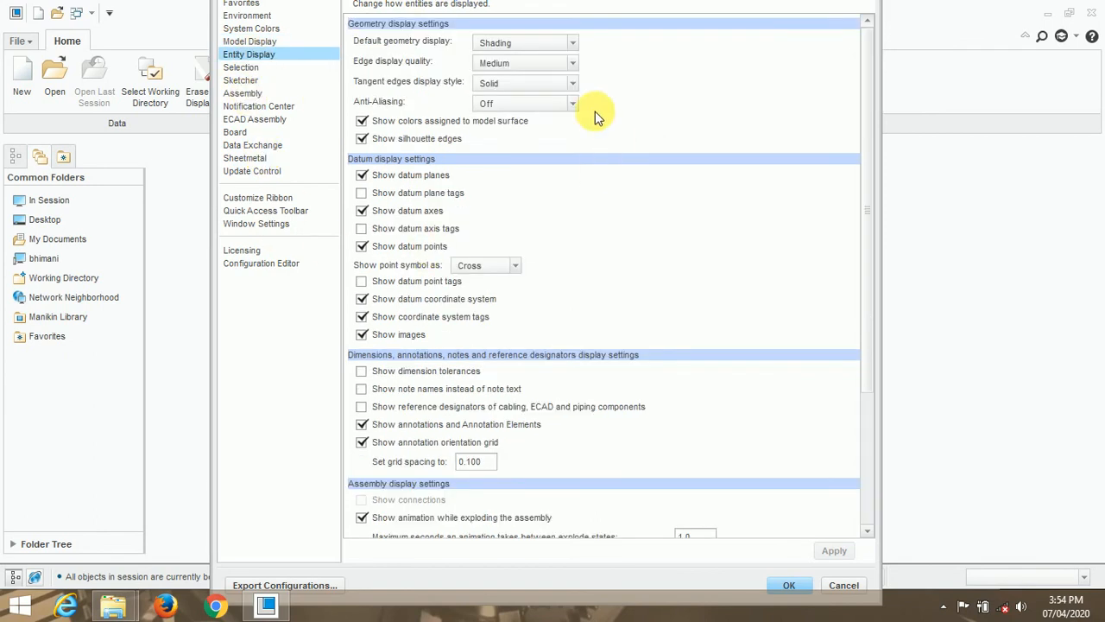
{"action": "left_click", "coordinate": [304, 59]}
{"action": "left_click", "coordinate": [521, 50]}
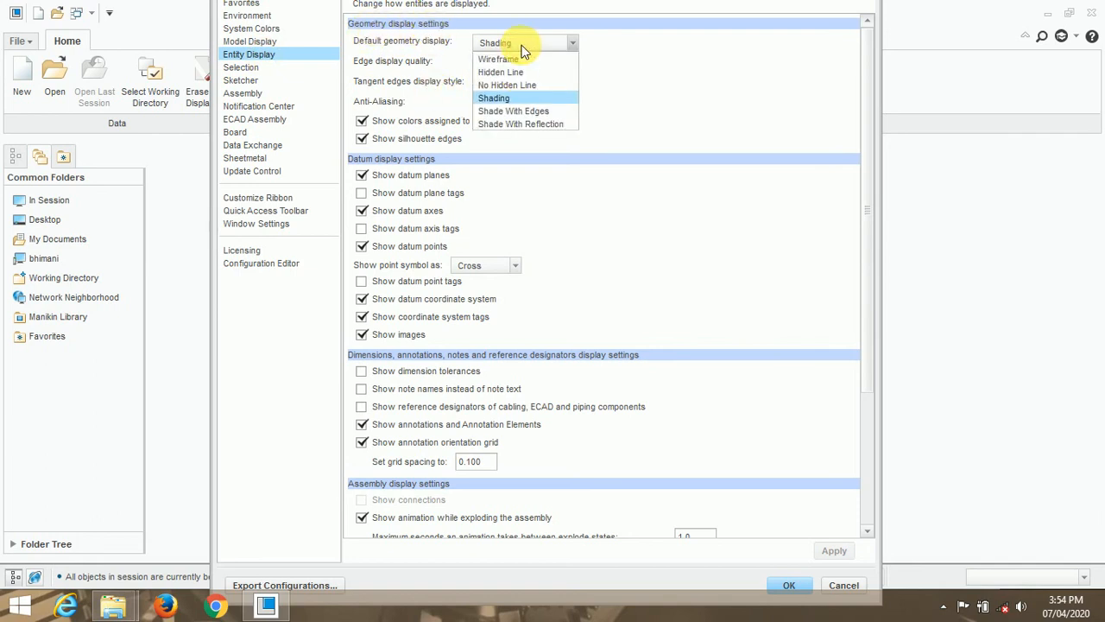
{"action": "left_click", "coordinate": [522, 45]}
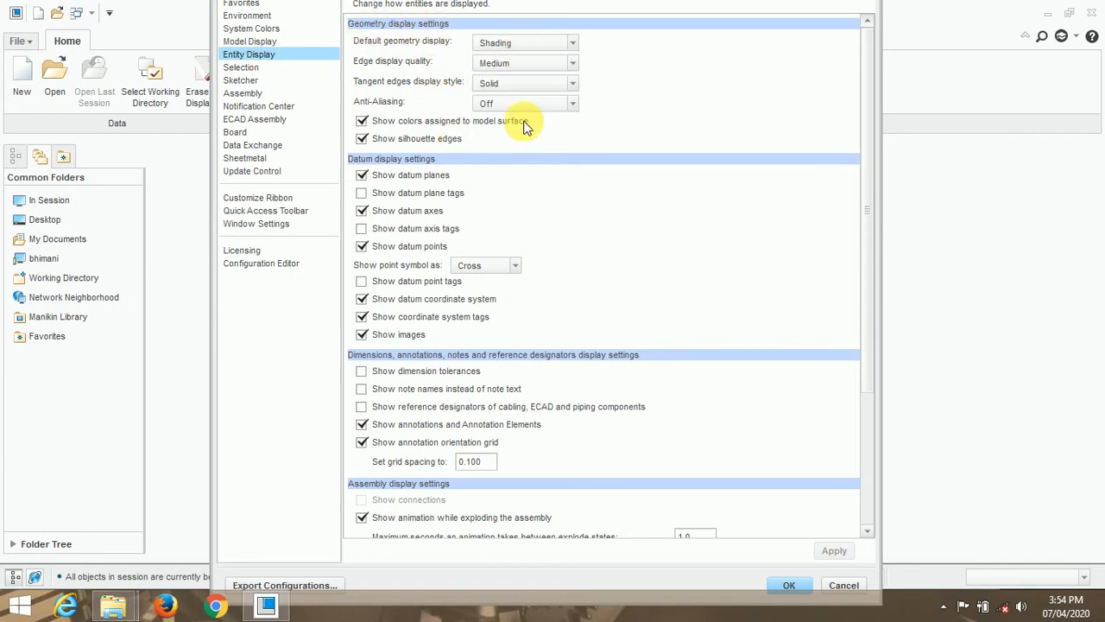
{"action": "left_click", "coordinate": [496, 65]}
{"action": "left_click", "coordinate": [493, 47]}
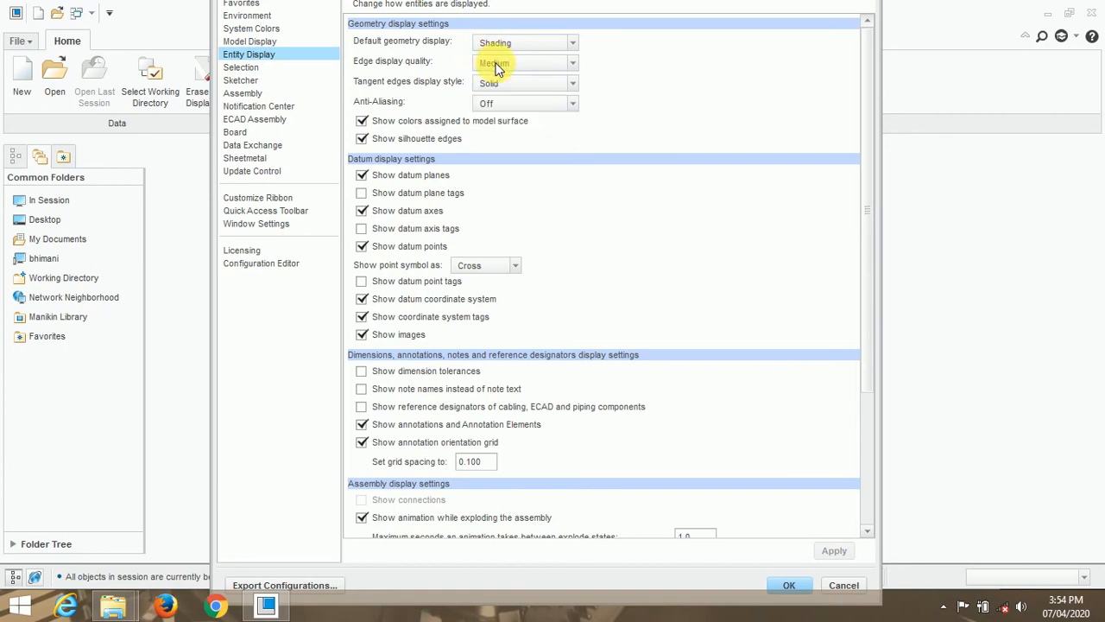
{"action": "left_click", "coordinate": [496, 84]}
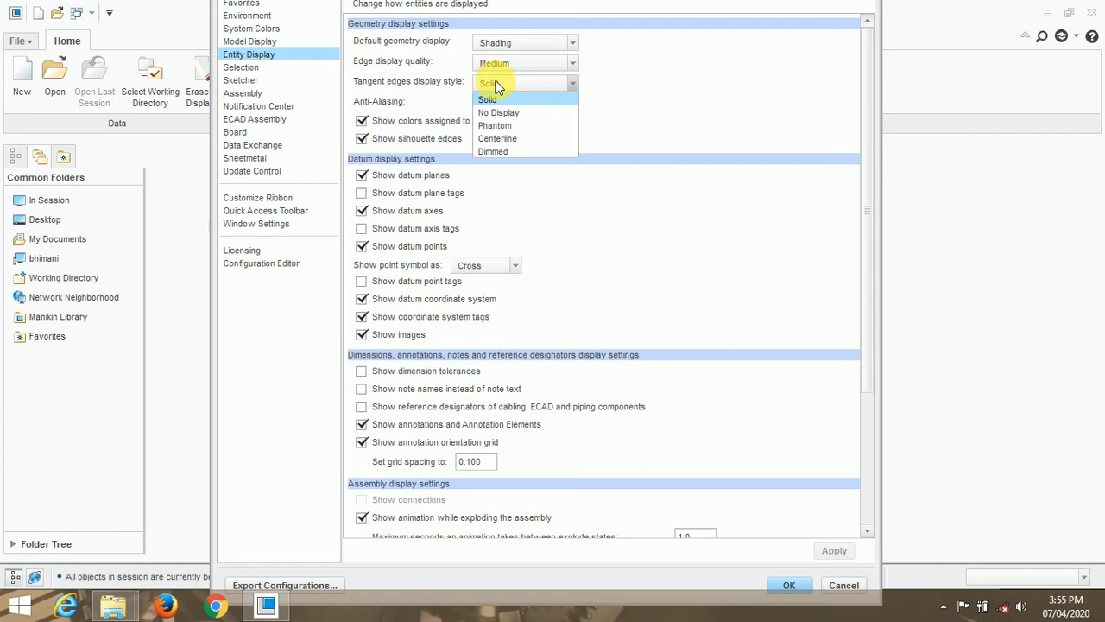
{"action": "left_click", "coordinate": [489, 100]}
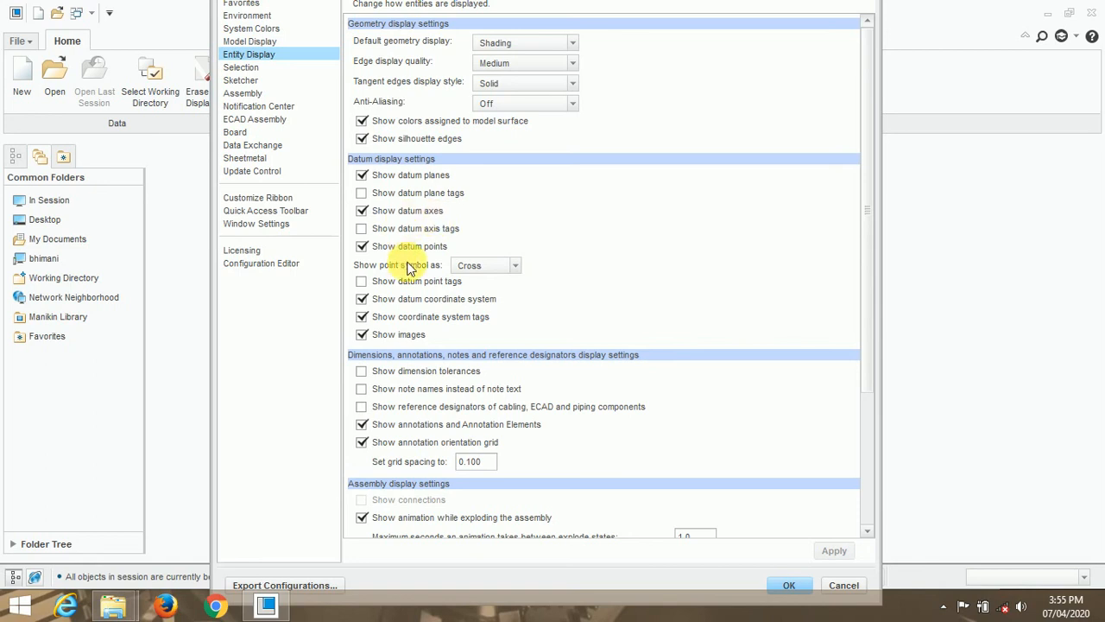
Examine the point symbol choices and the datum, dimension and annotation, assembly and layout settings of Entity Display.
{"action": "left_click", "coordinate": [516, 265]}
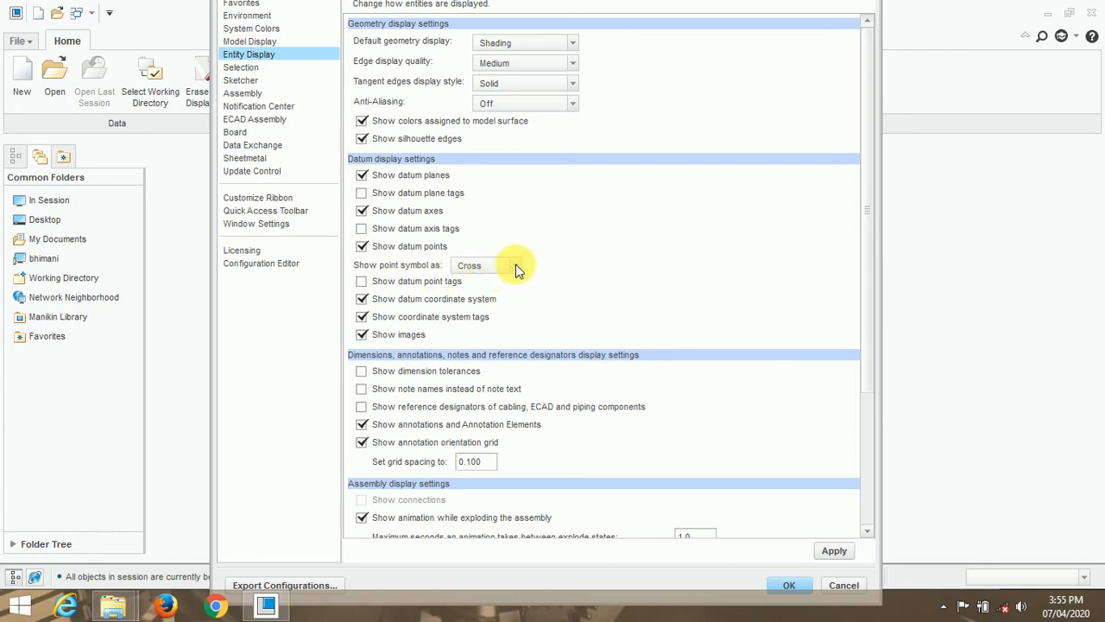
{"action": "left_click", "coordinate": [515, 266]}
{"action": "left_click", "coordinate": [515, 265]}
{"action": "scroll", "coordinate": [592, 334], "scroll_direction": "down", "scroll_amount": 1}
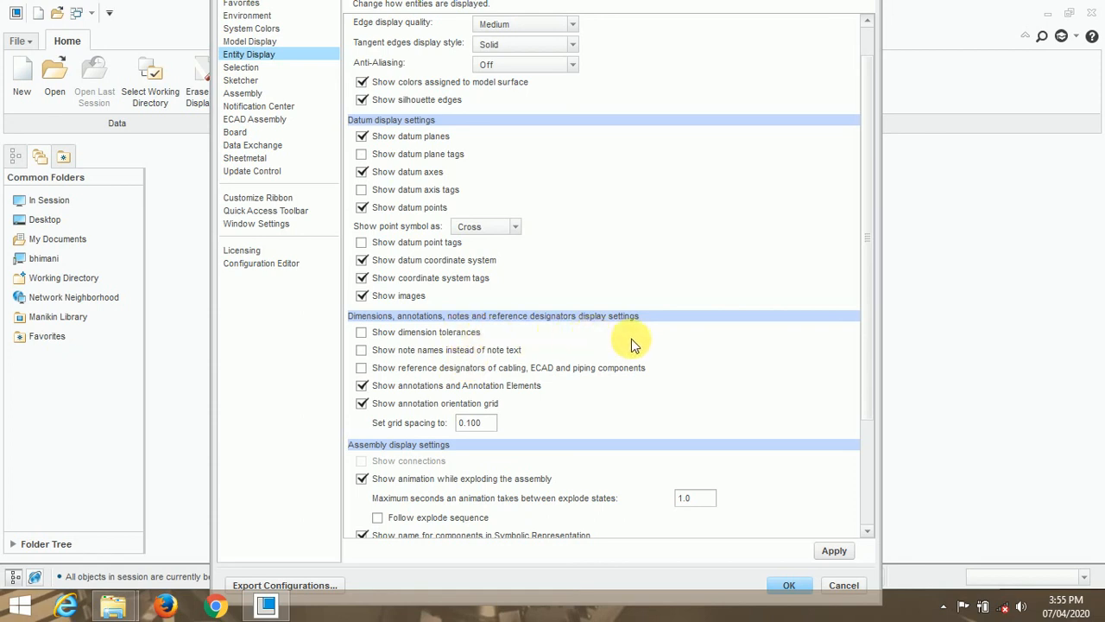
{"action": "scroll", "coordinate": [419, 352], "scroll_direction": "down", "scroll_amount": 1}
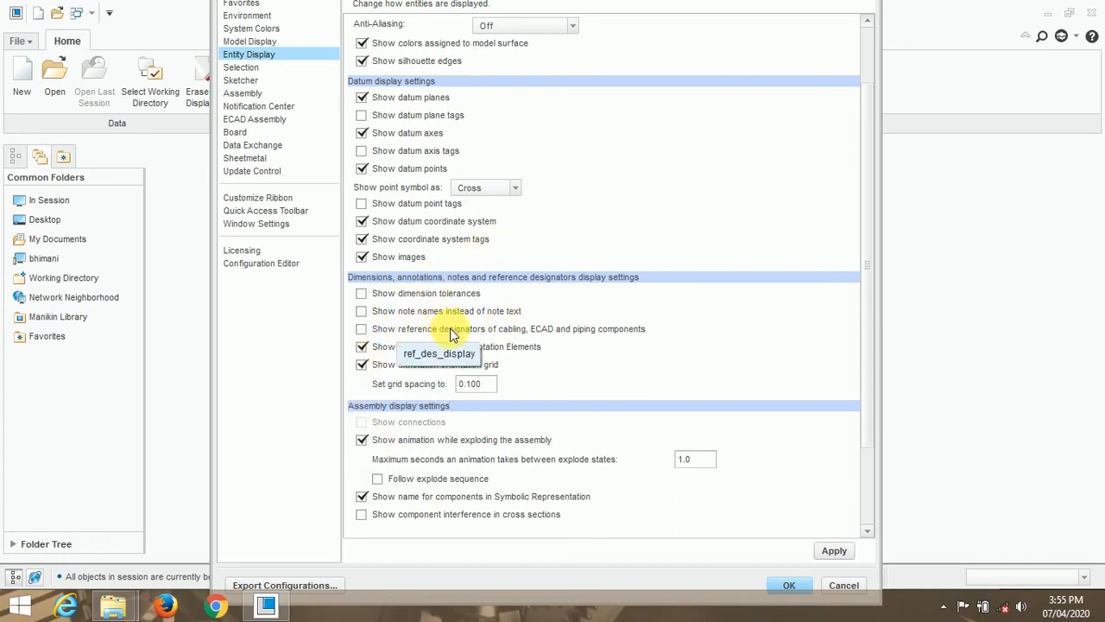
{"action": "scroll", "coordinate": [521, 366], "scroll_direction": "down", "scroll_amount": 1}
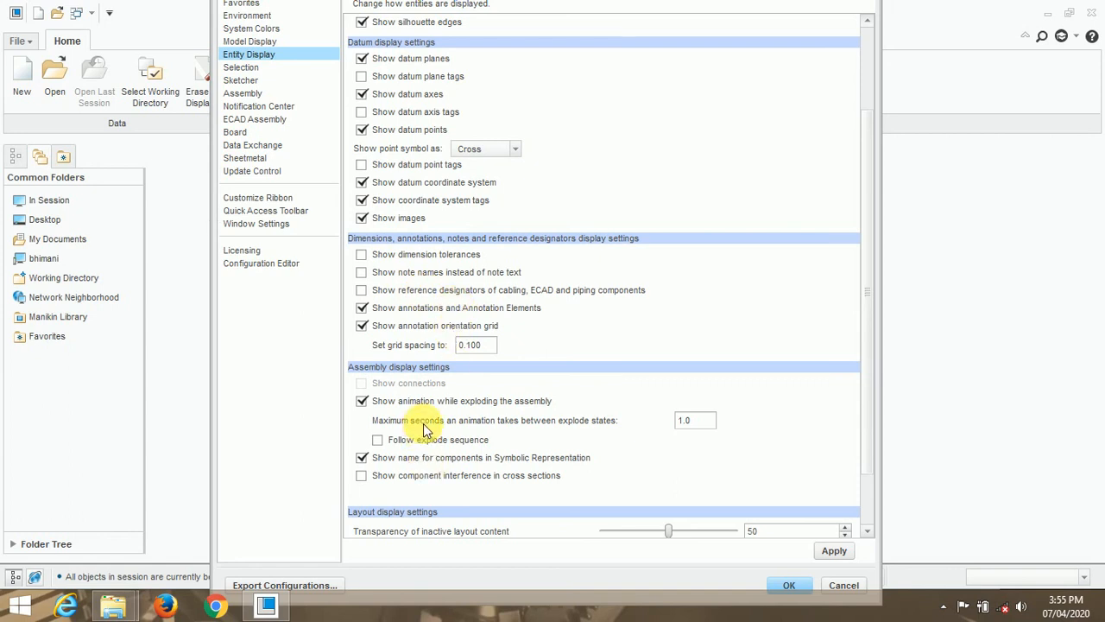
{"action": "scroll", "coordinate": [488, 401], "scroll_direction": "down", "scroll_amount": 1}
{"action": "scroll", "coordinate": [488, 401], "scroll_direction": "down", "scroll_amount": 1}
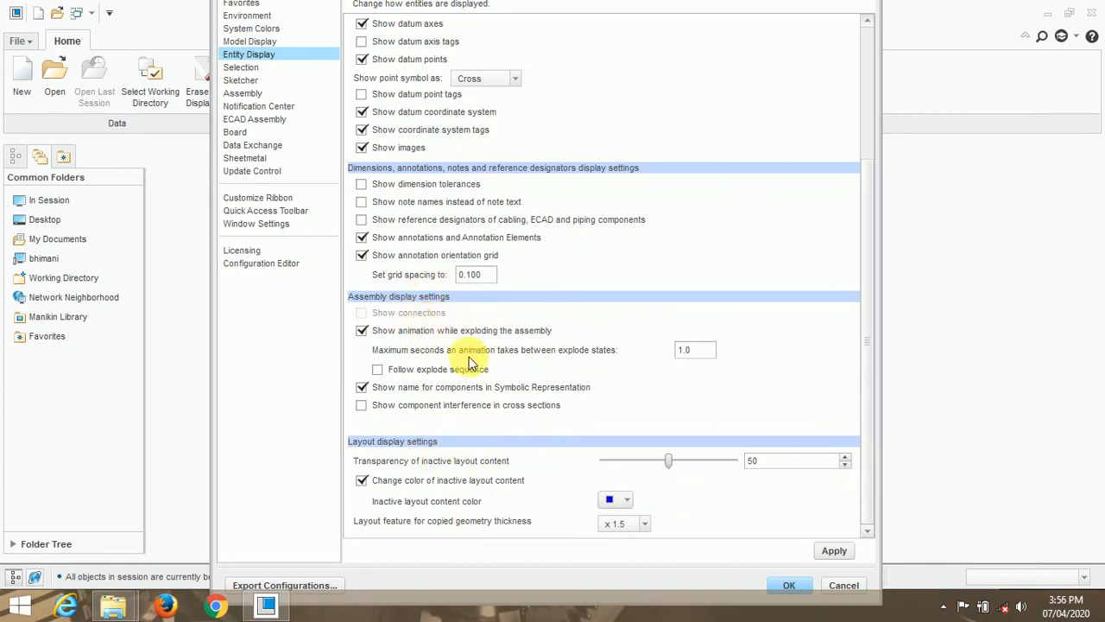
{"action": "scroll", "coordinate": [475, 379], "scroll_direction": "up", "scroll_amount": 4}
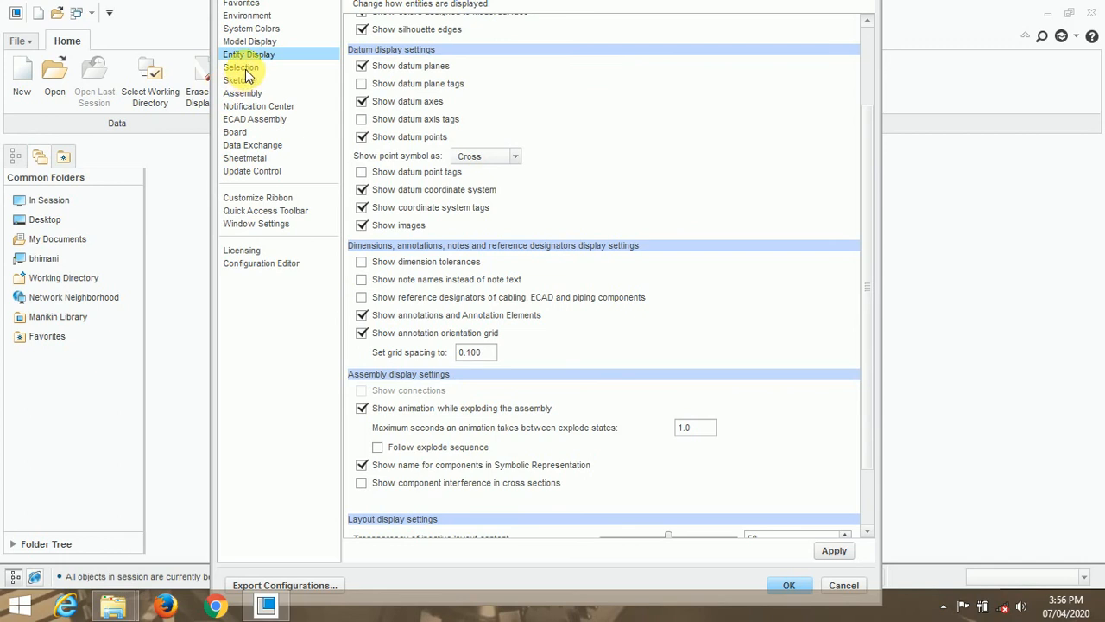
Examine the Selection page and the Sketcher settings for object display, constraint assumptions and number of decimal places.
{"action": "left_click", "coordinate": [245, 69]}
{"action": "left_click", "coordinate": [243, 79]}
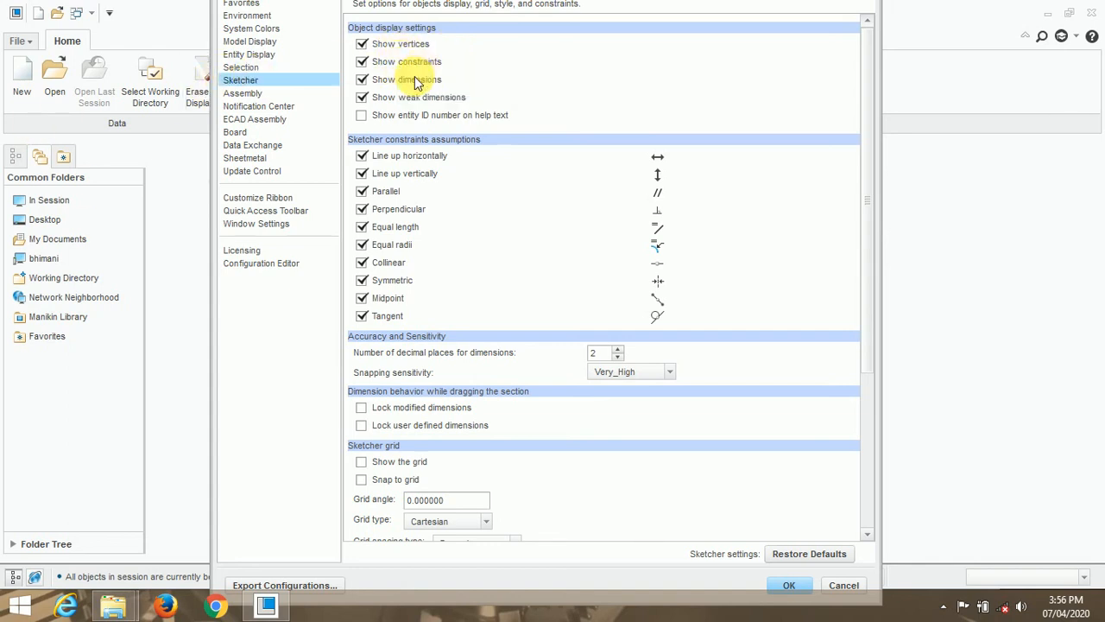
{"action": "left_click", "coordinate": [362, 100]}
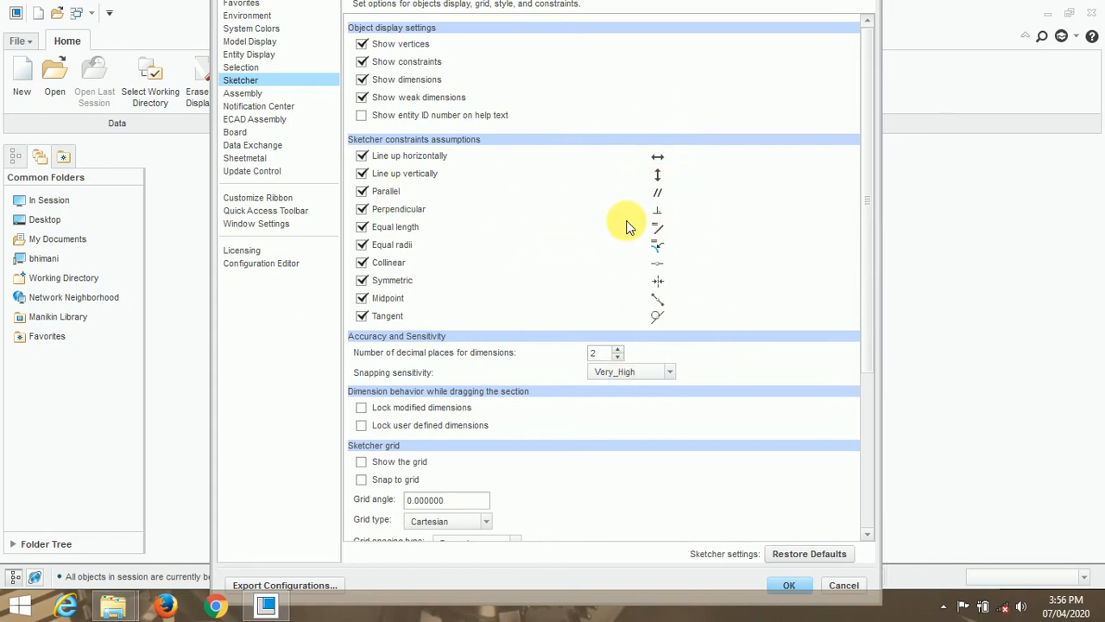
{"action": "left_click", "coordinate": [616, 351]}
{"action": "left_click", "coordinate": [617, 357]}
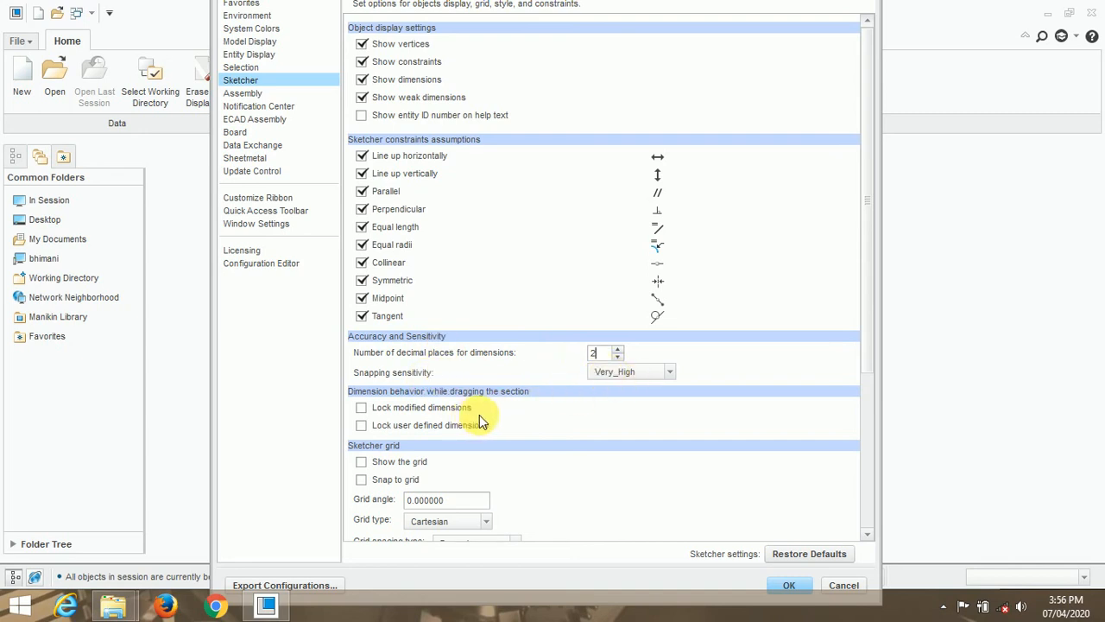
Examine the remaining Sketcher options, from dimension behavior while dragging and sketcher grid through startup, references and diagnostics.
{"action": "scroll", "coordinate": [479, 436], "scroll_direction": "down", "scroll_amount": 2}
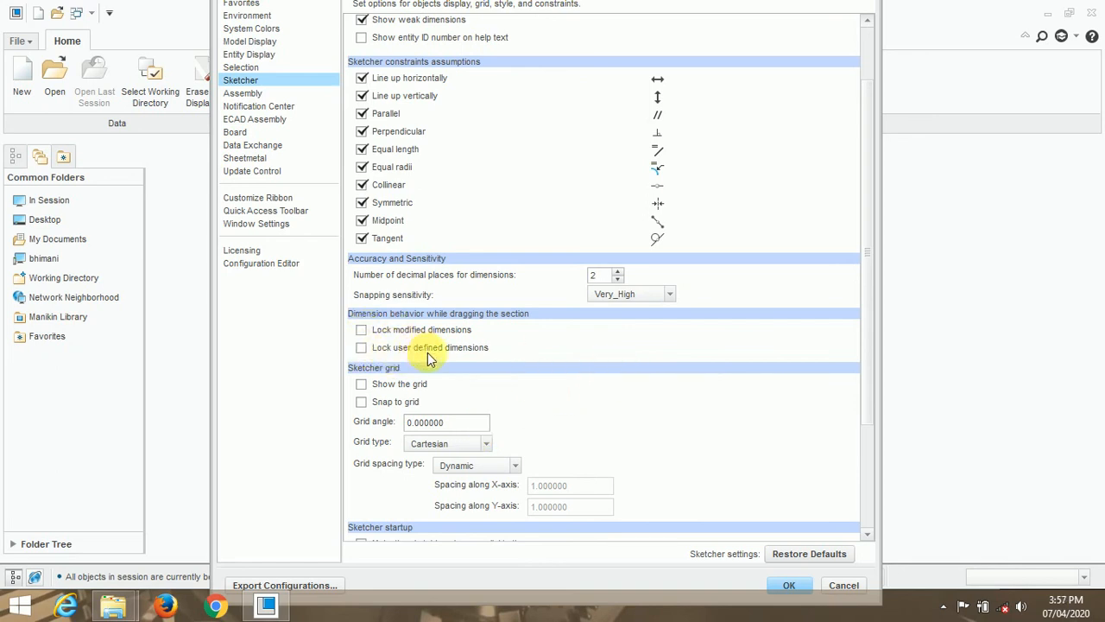
{"action": "scroll", "coordinate": [476, 361], "scroll_direction": "down", "scroll_amount": 2}
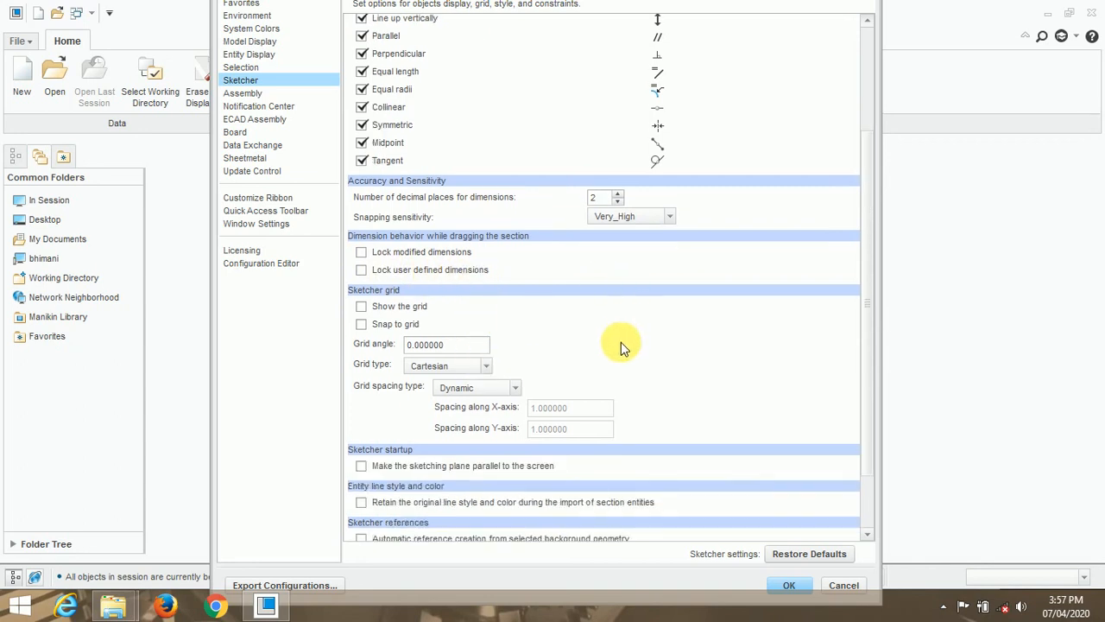
{"action": "scroll", "coordinate": [618, 344], "scroll_direction": "down", "scroll_amount": 1}
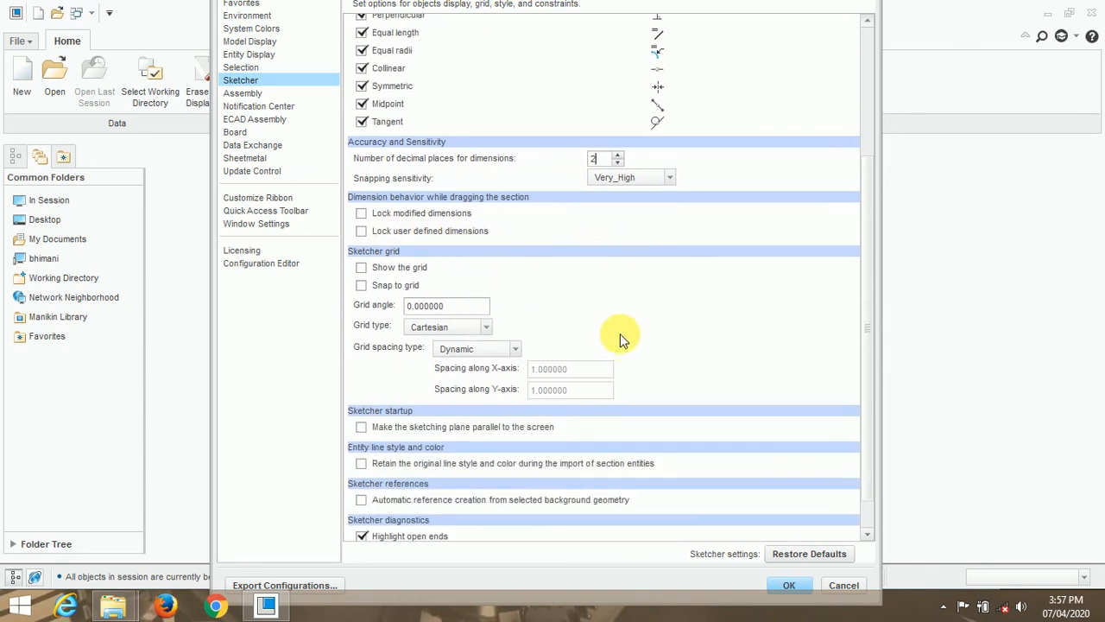
{"action": "scroll", "coordinate": [656, 399], "scroll_direction": "down", "scroll_amount": 1}
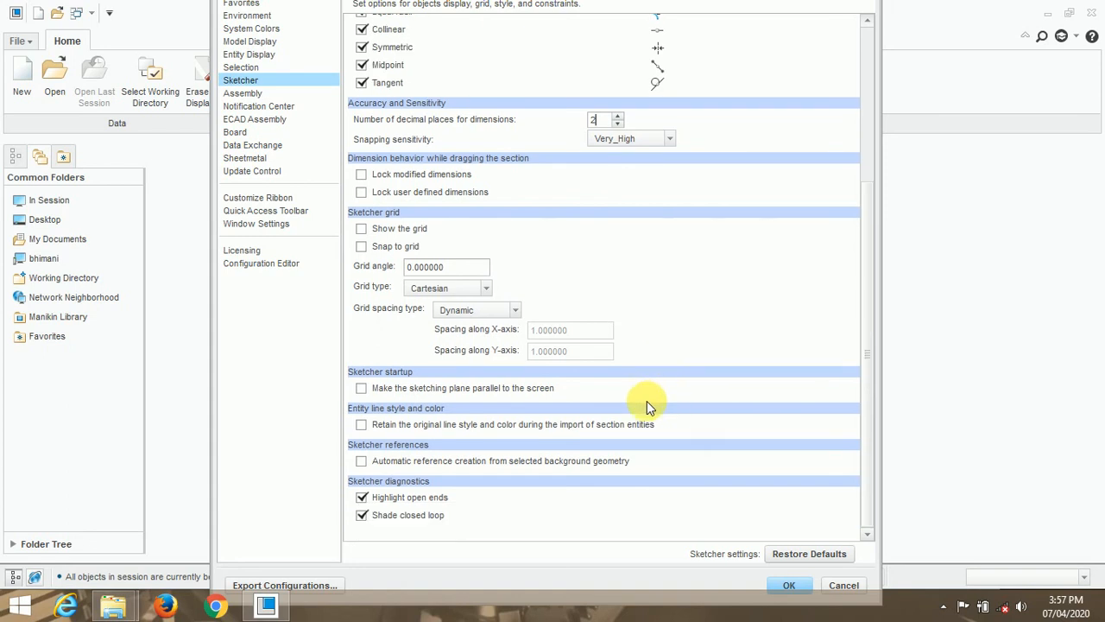
{"action": "scroll", "coordinate": [443, 431], "scroll_direction": "up", "scroll_amount": 2}
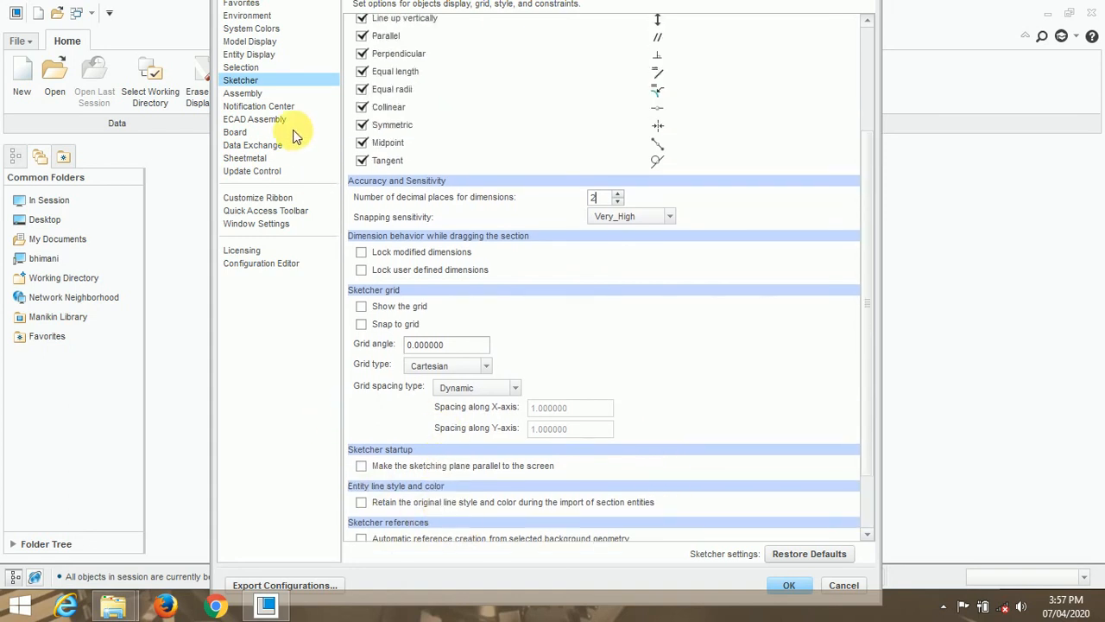
Examine the Assembly options, including component retrieval, placement interface control and the choices for reselecting references during placement.
{"action": "left_click", "coordinate": [251, 94]}
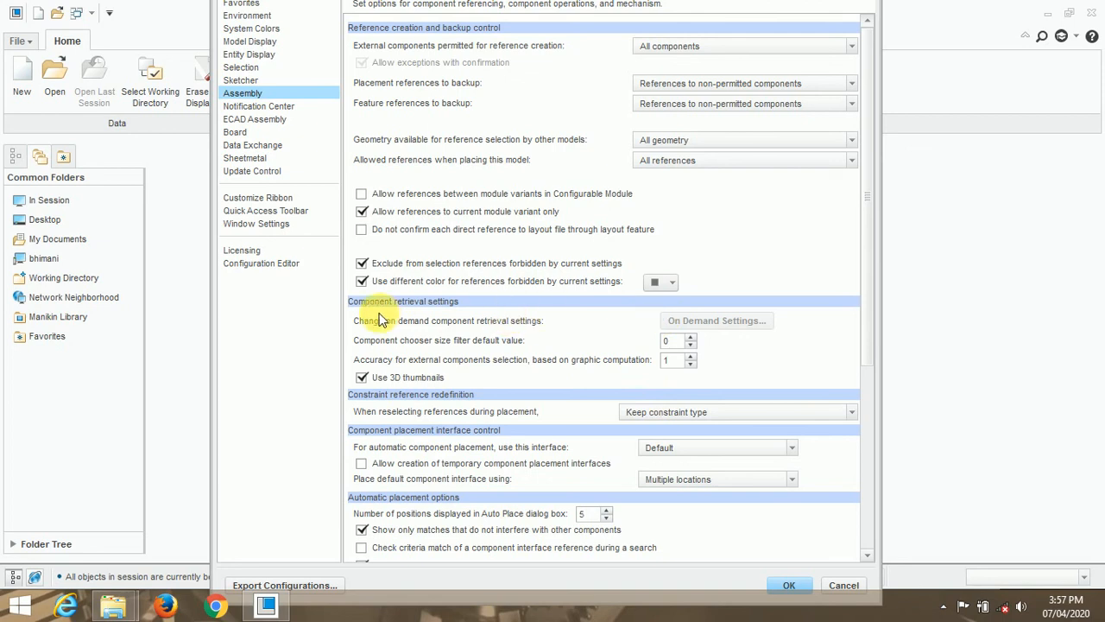
{"action": "scroll", "coordinate": [451, 314], "scroll_direction": "down", "scroll_amount": 2}
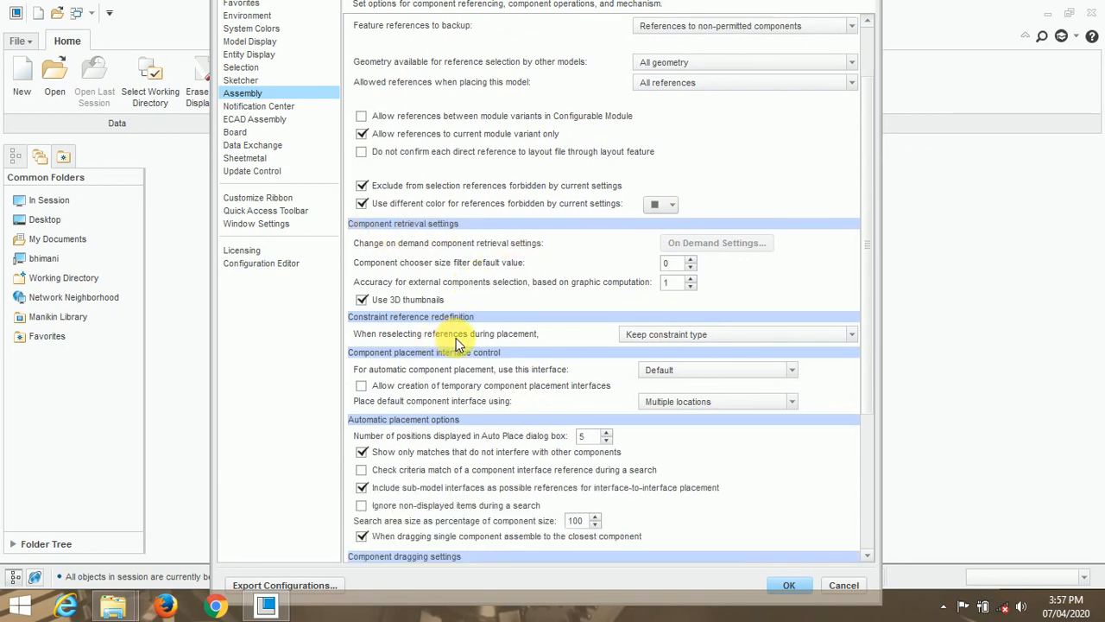
{"action": "left_click", "coordinate": [697, 335]}
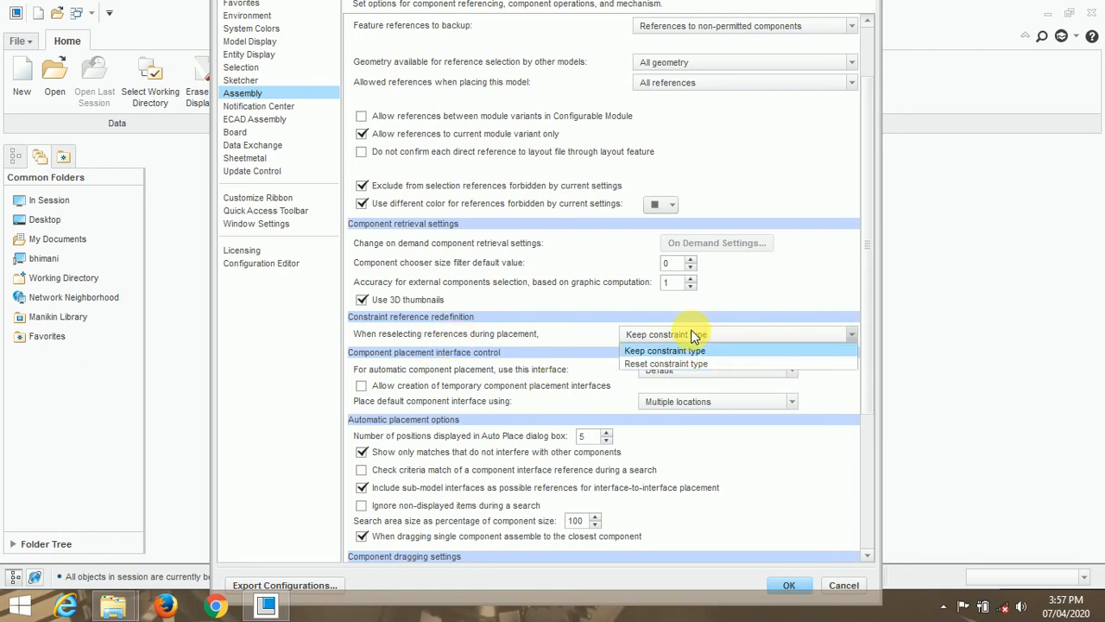
{"action": "left_click", "coordinate": [695, 335]}
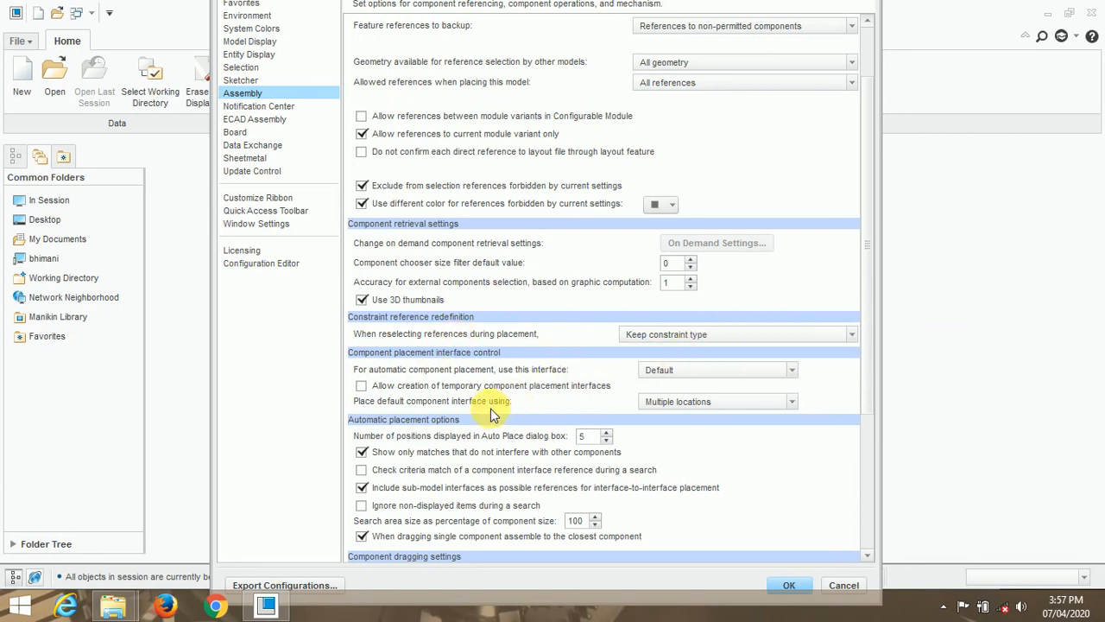
Examine the Notification Center options and the ECAD Assembly settings from import through the collaboration colors.
{"action": "left_click", "coordinate": [252, 108]}
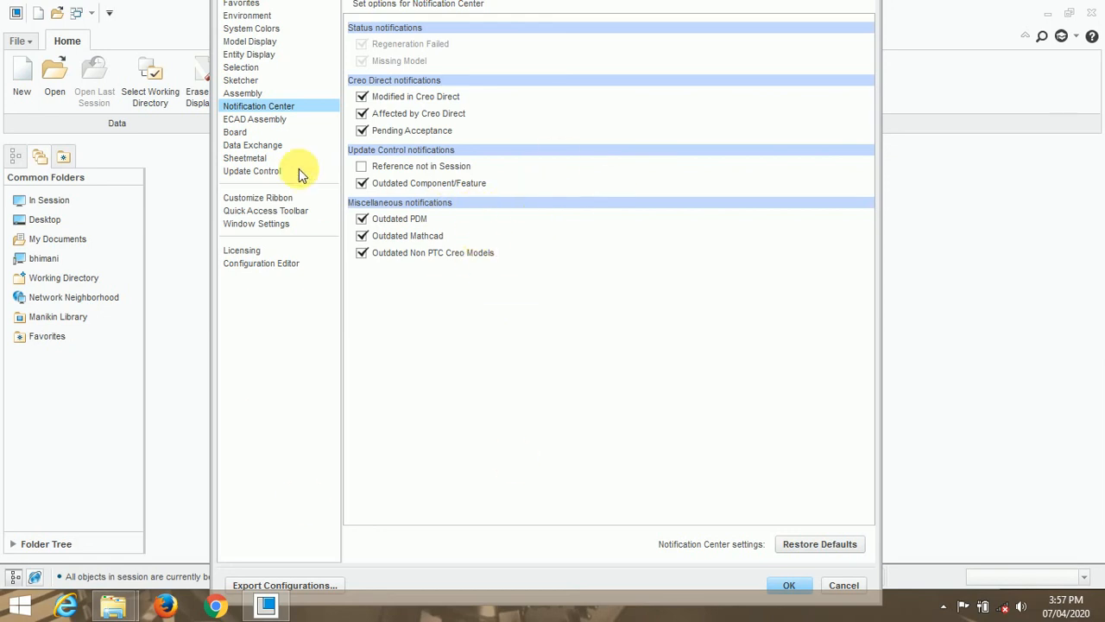
{"action": "left_click", "coordinate": [258, 121]}
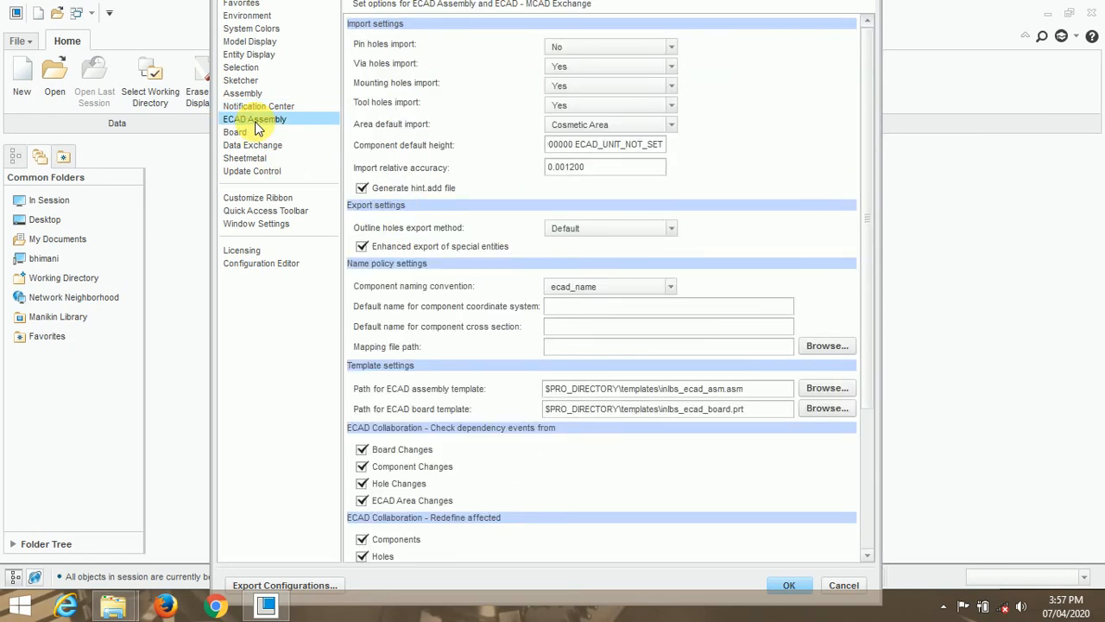
{"action": "scroll", "coordinate": [489, 455], "scroll_direction": "down", "scroll_amount": 1}
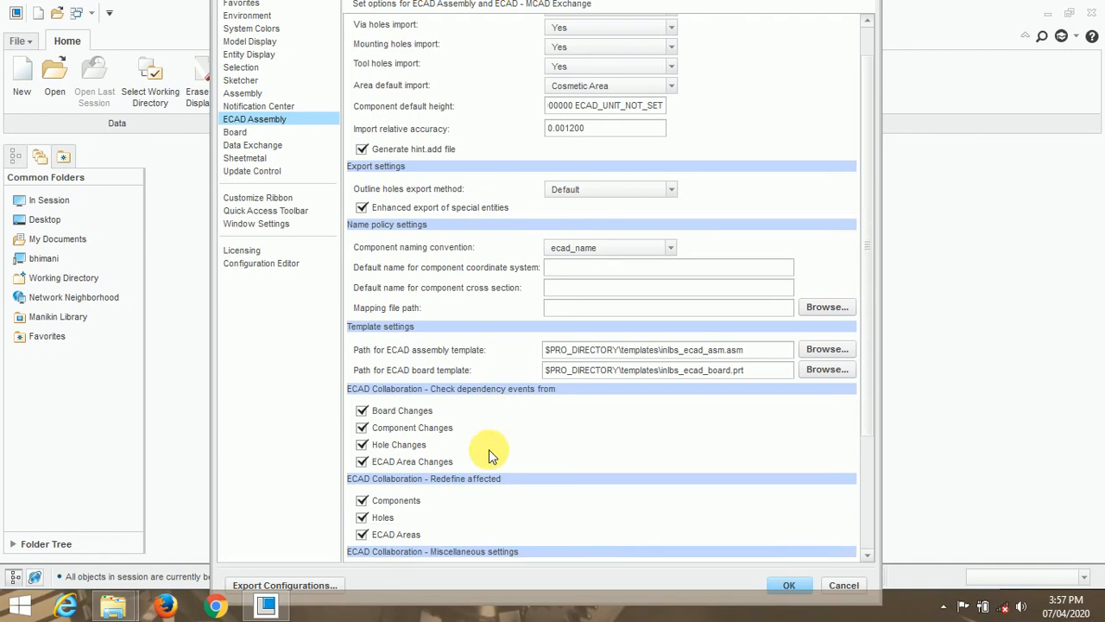
{"action": "scroll", "coordinate": [489, 455], "scroll_direction": "down", "scroll_amount": 4}
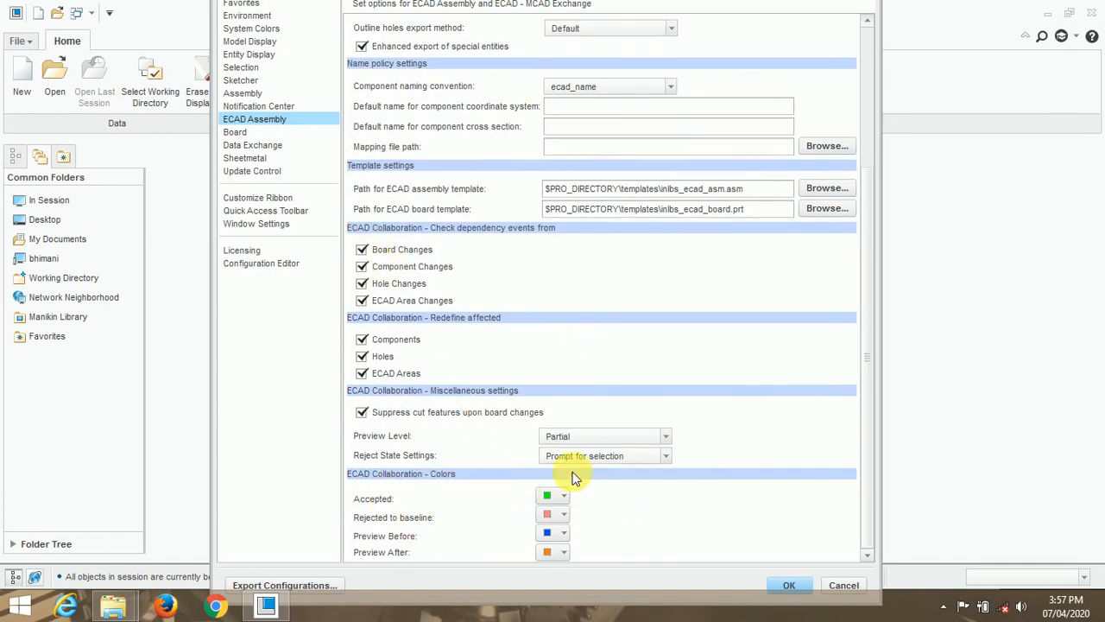
Examine the Board, Data Exchange, Sheetmetal and Update Control option pages.
{"action": "left_click", "coordinate": [246, 133]}
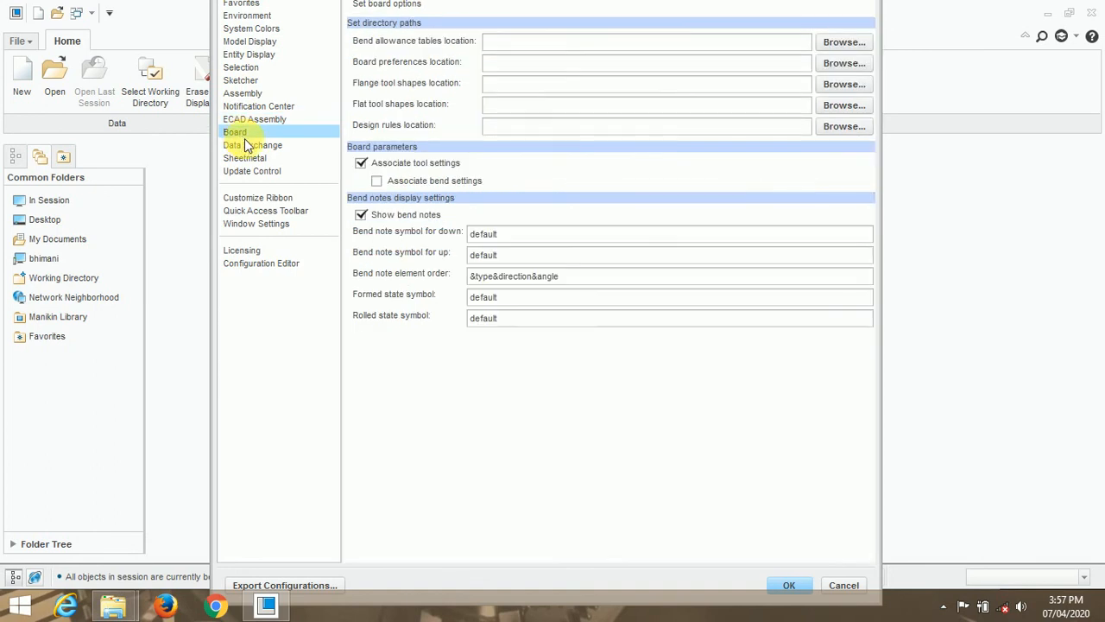
{"action": "left_click", "coordinate": [251, 147]}
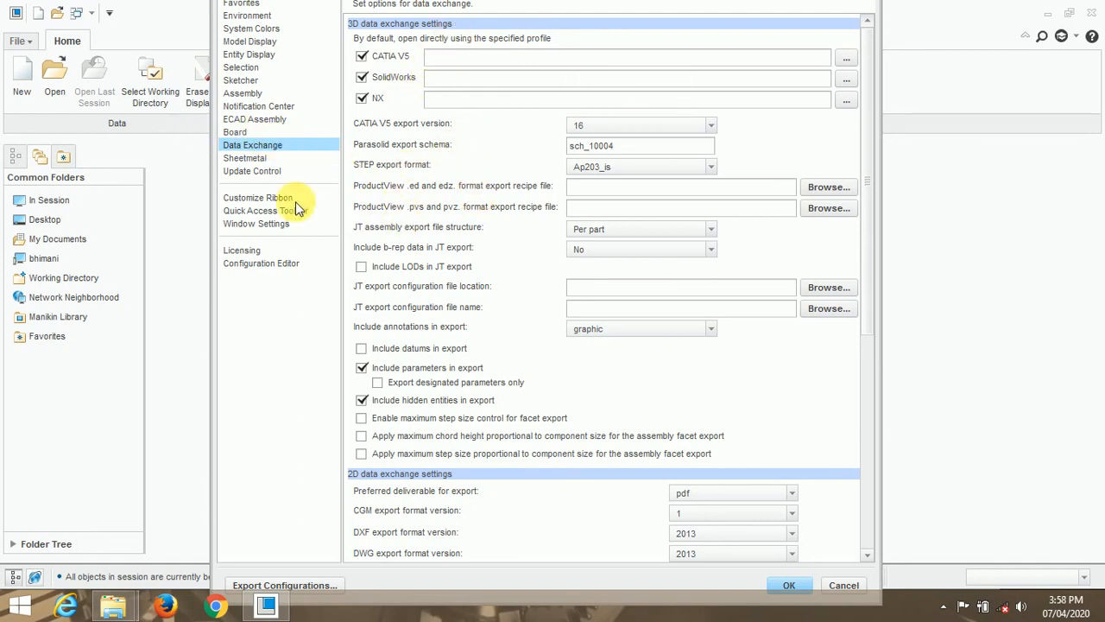
{"action": "left_click", "coordinate": [251, 159]}
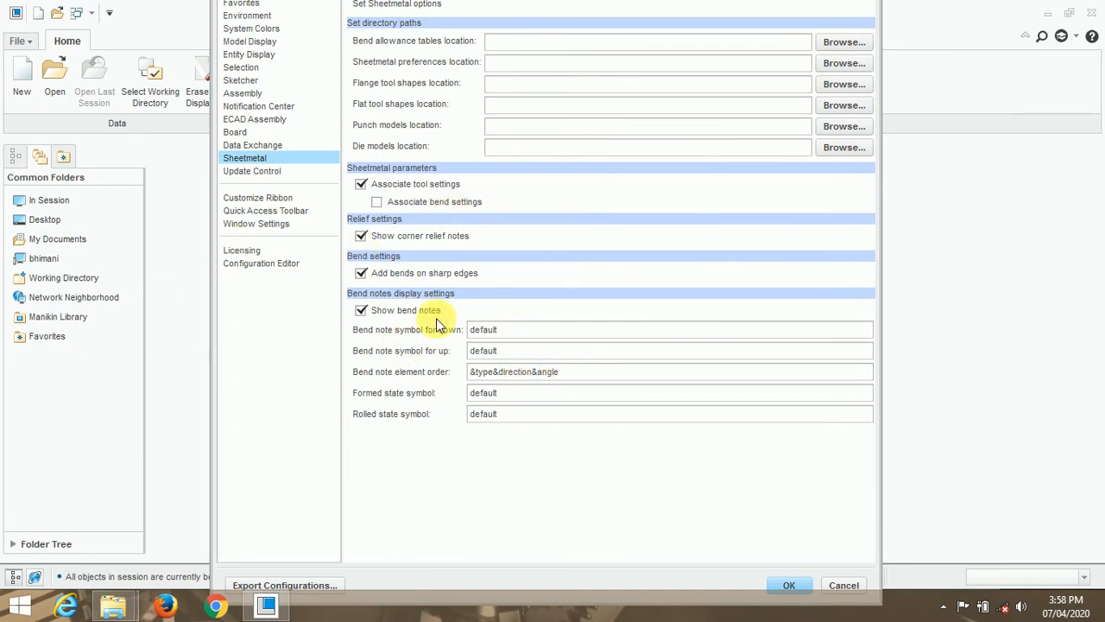
{"action": "left_click", "coordinate": [246, 171]}
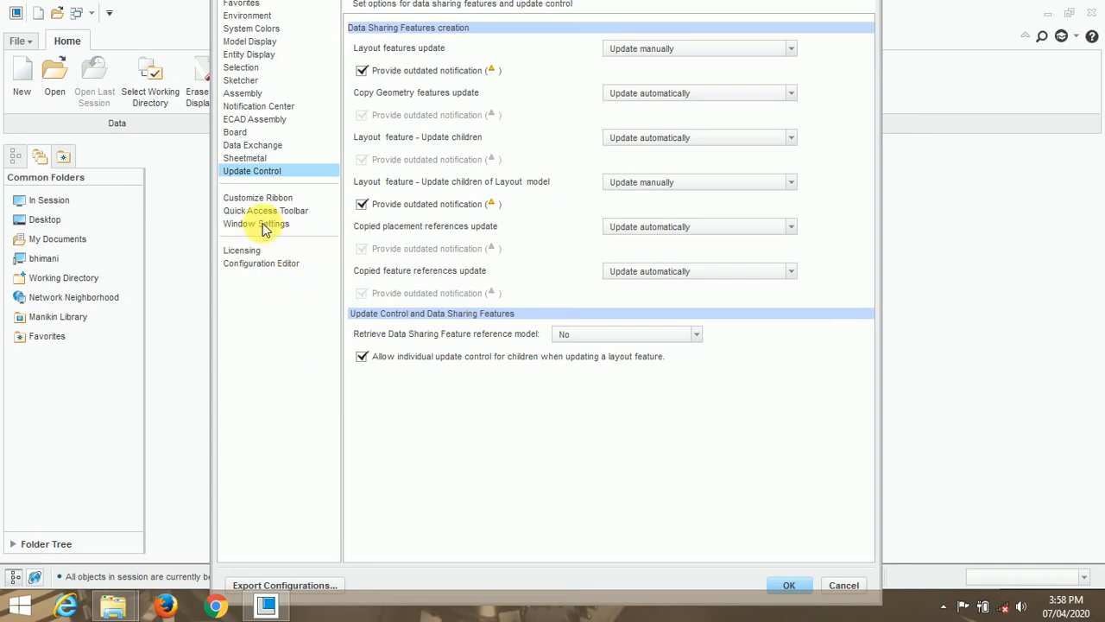
Examine the Window Settings, Licensing and Configuration Editor pages, and close the options without saving.
{"action": "left_click", "coordinate": [263, 224]}
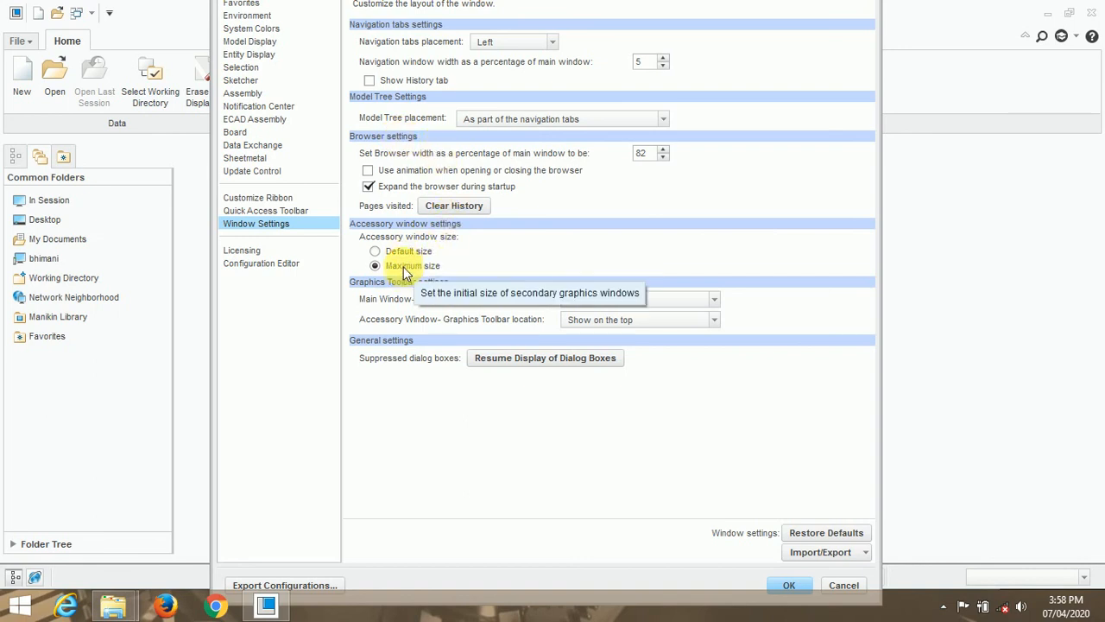
{"action": "left_click", "coordinate": [254, 251]}
{"action": "left_click", "coordinate": [266, 263]}
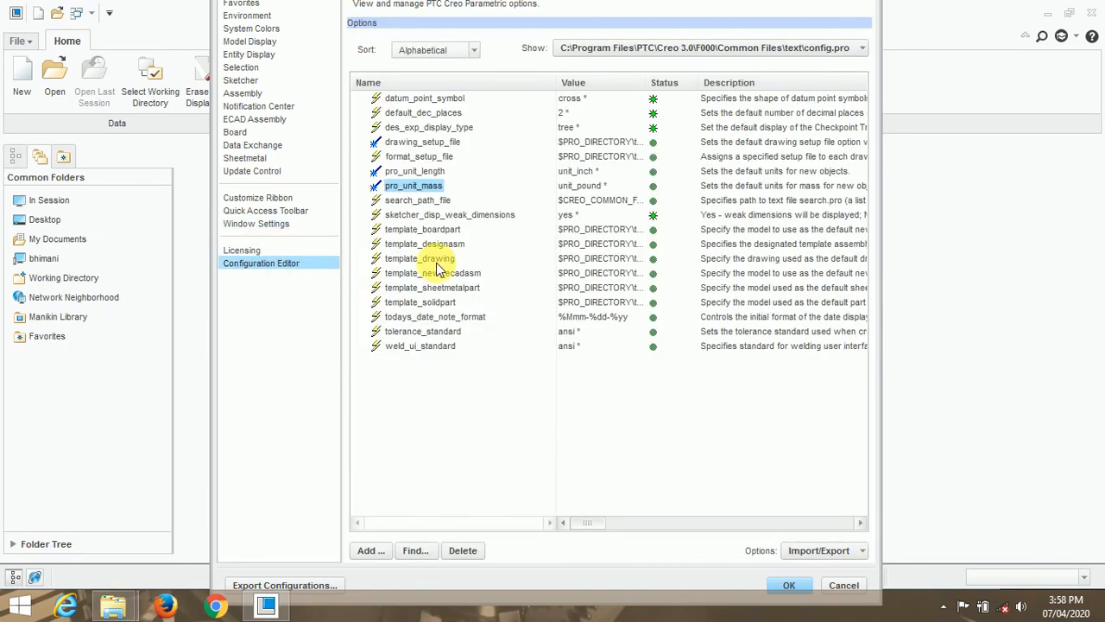
{"action": "left_click", "coordinate": [843, 586]}
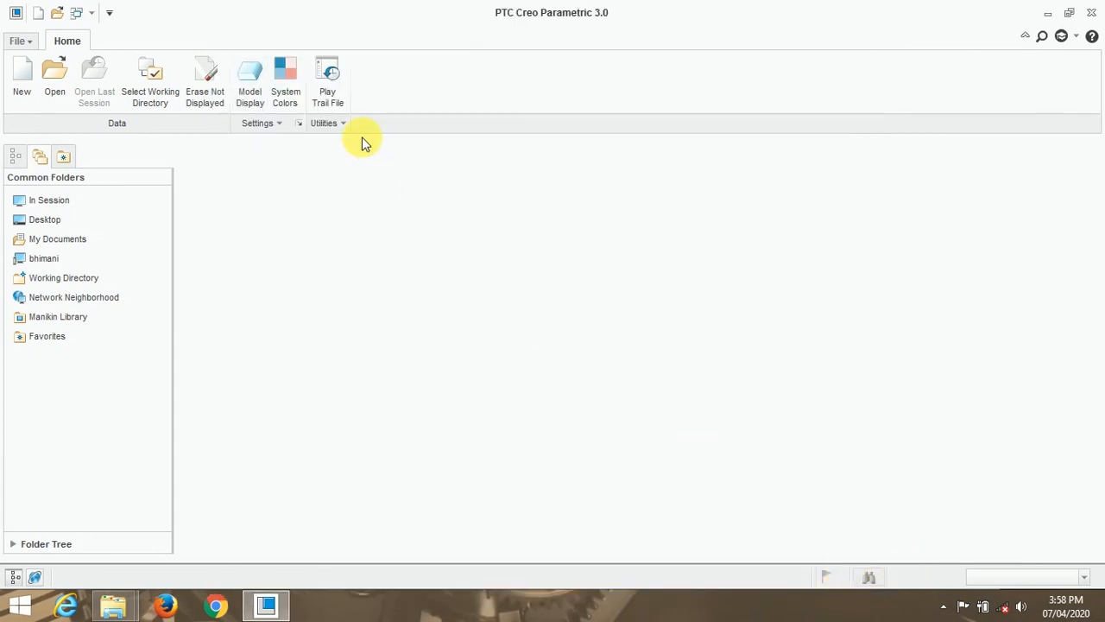
Review the System Colors options with their global and simulation entity colors, and close them without saving.
{"action": "left_click", "coordinate": [285, 98]}
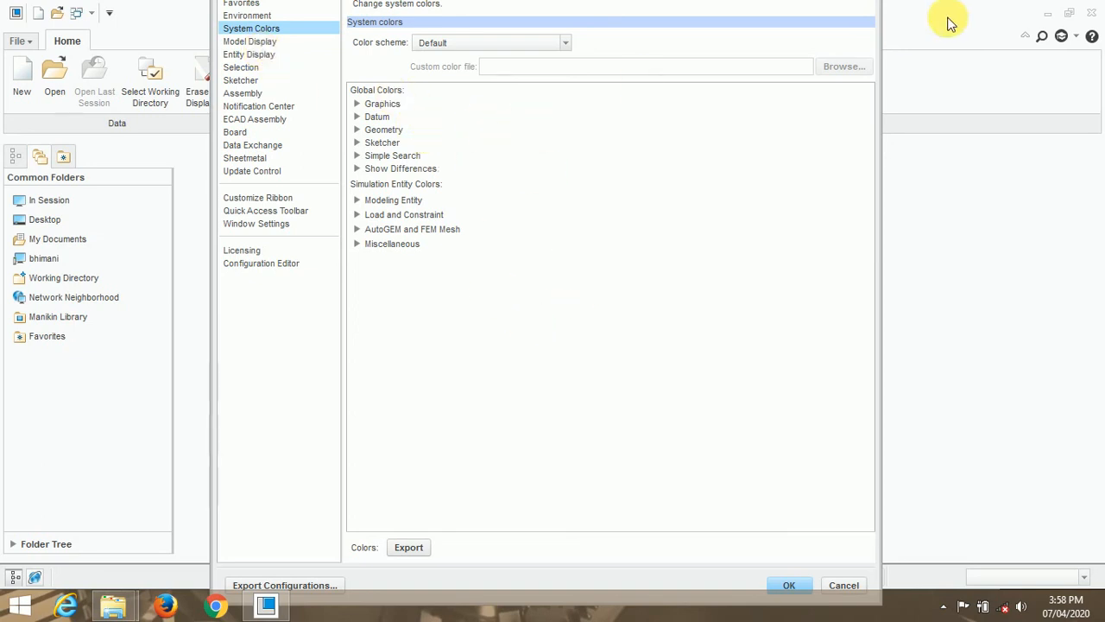
{"action": "left_click", "coordinate": [837, 585]}
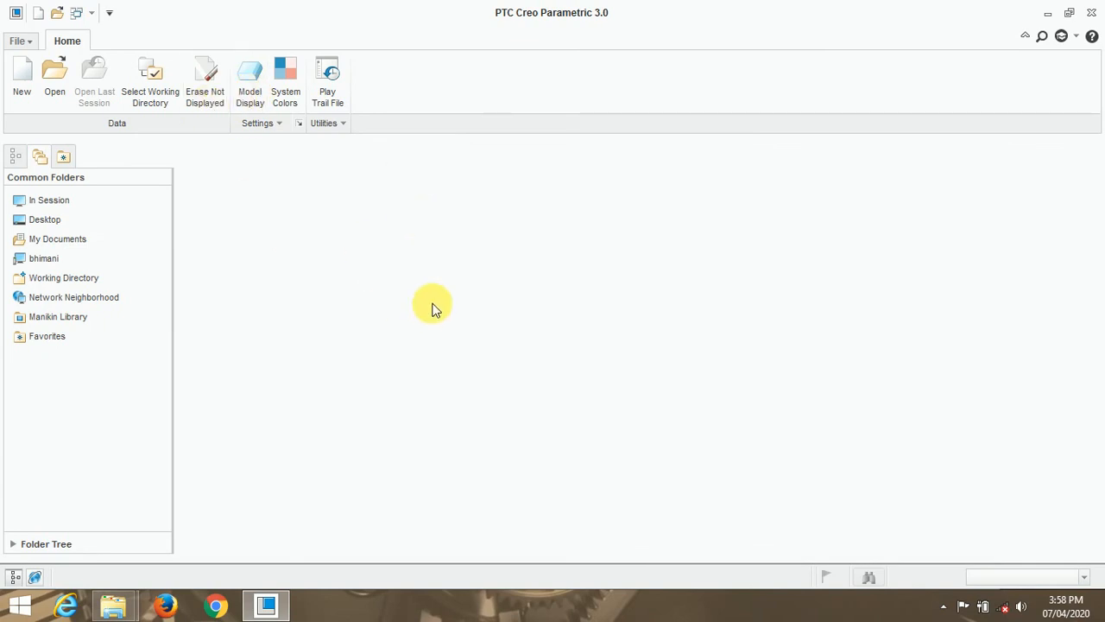
Create a new solid part named spring using the default template.
{"action": "left_click", "coordinate": [22, 79]}
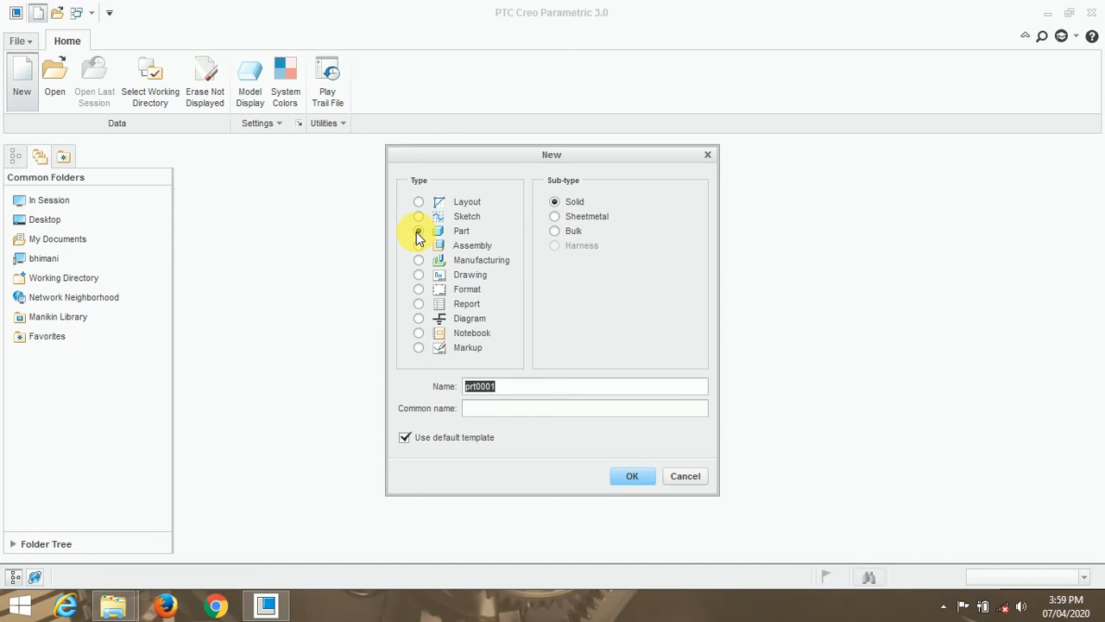
{"action": "left_click", "coordinate": [555, 217]}
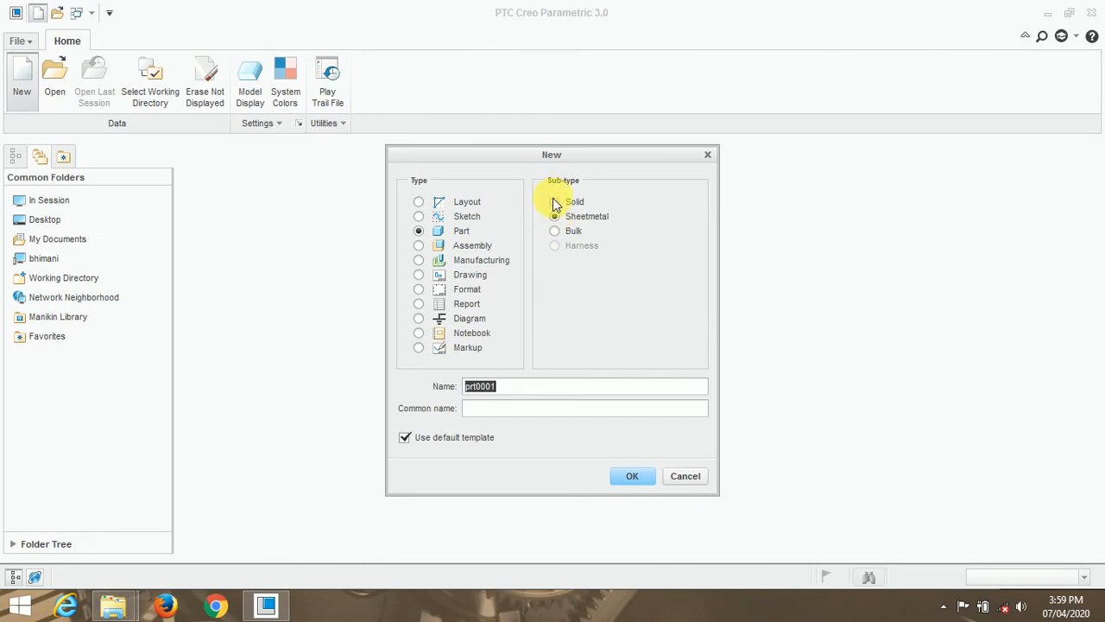
{"action": "left_click", "coordinate": [555, 203]}
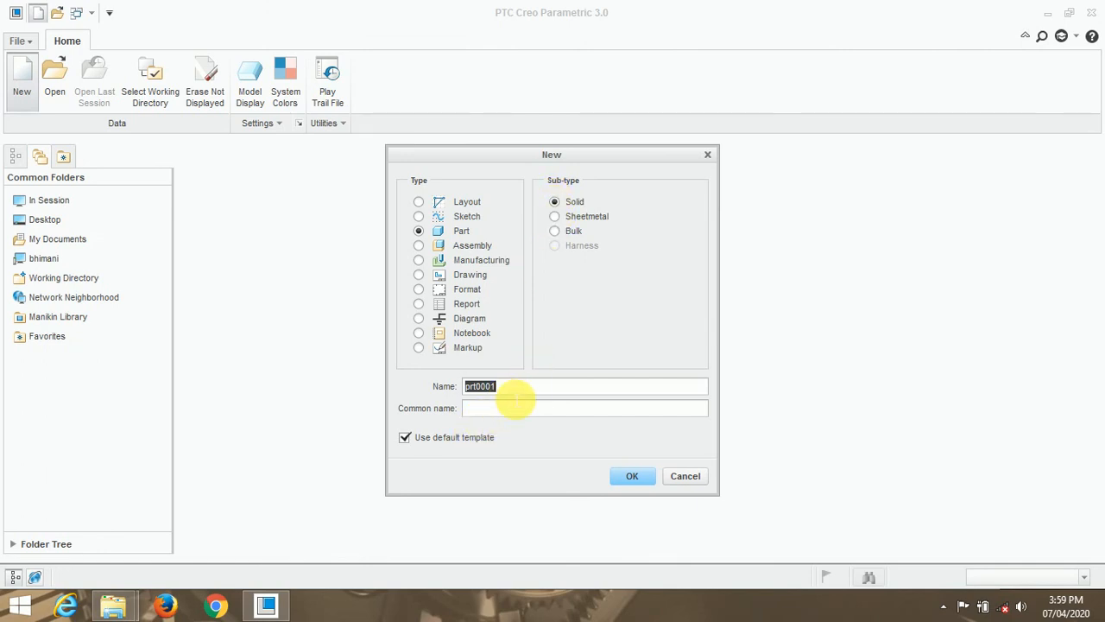
{"action": "left_click", "coordinate": [513, 393]}
{"action": "double_click", "coordinate": [480, 387]}
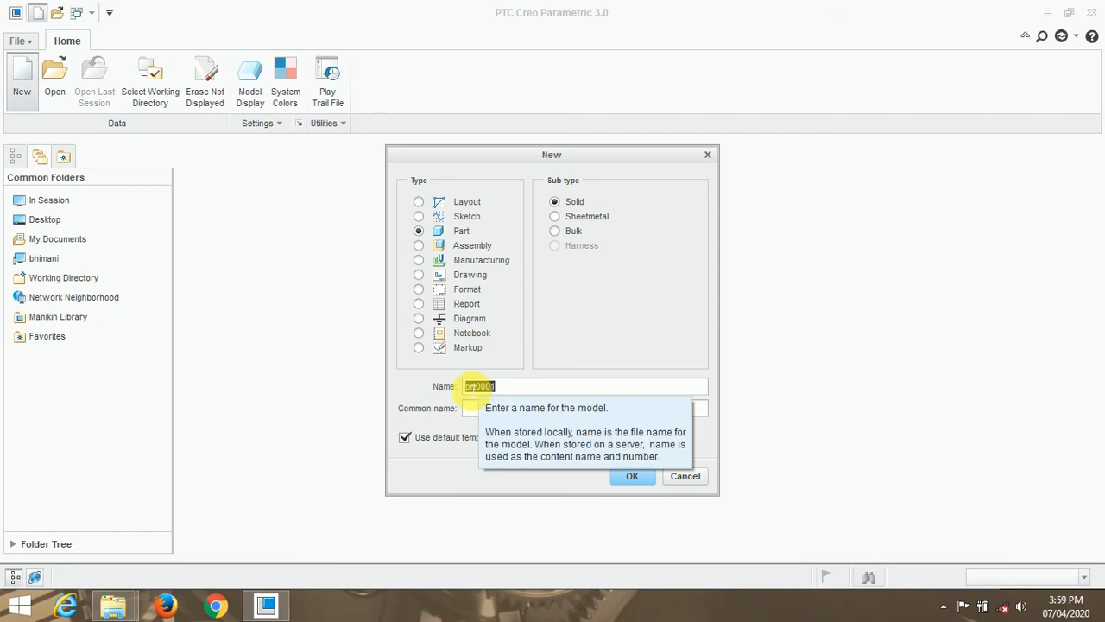
{"action": "type", "text": "spring"}
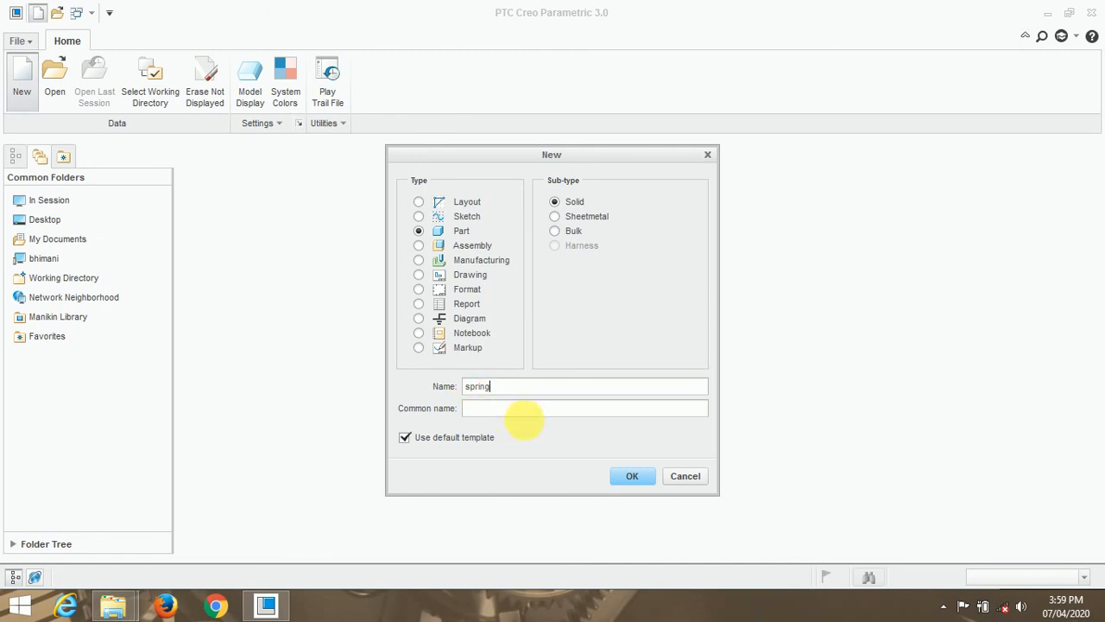
{"action": "left_click", "coordinate": [631, 476]}
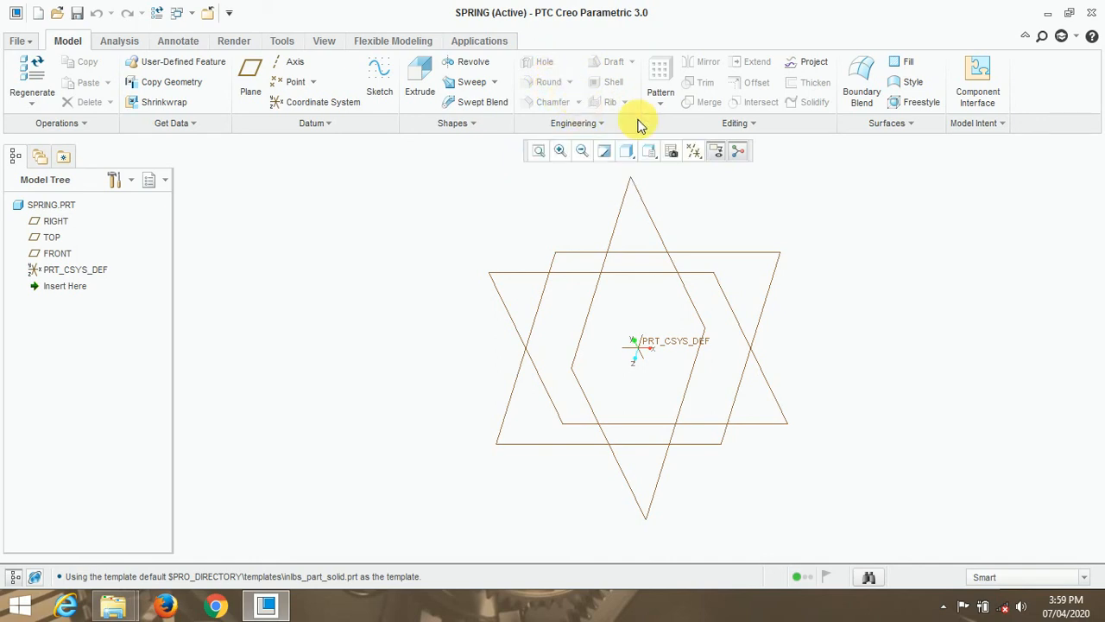
Examine the part's additional Editing commands and the Analysis and Annotate command sets.
{"action": "left_click", "coordinate": [734, 124]}
{"action": "left_click", "coordinate": [734, 123]}
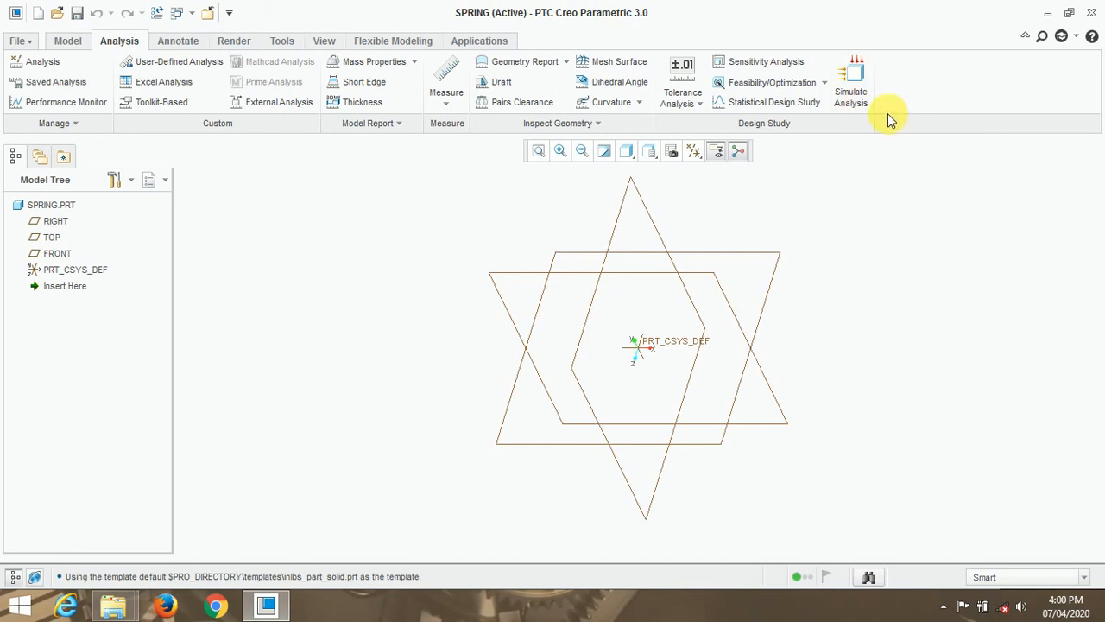
{"action": "left_click", "coordinate": [167, 43]}
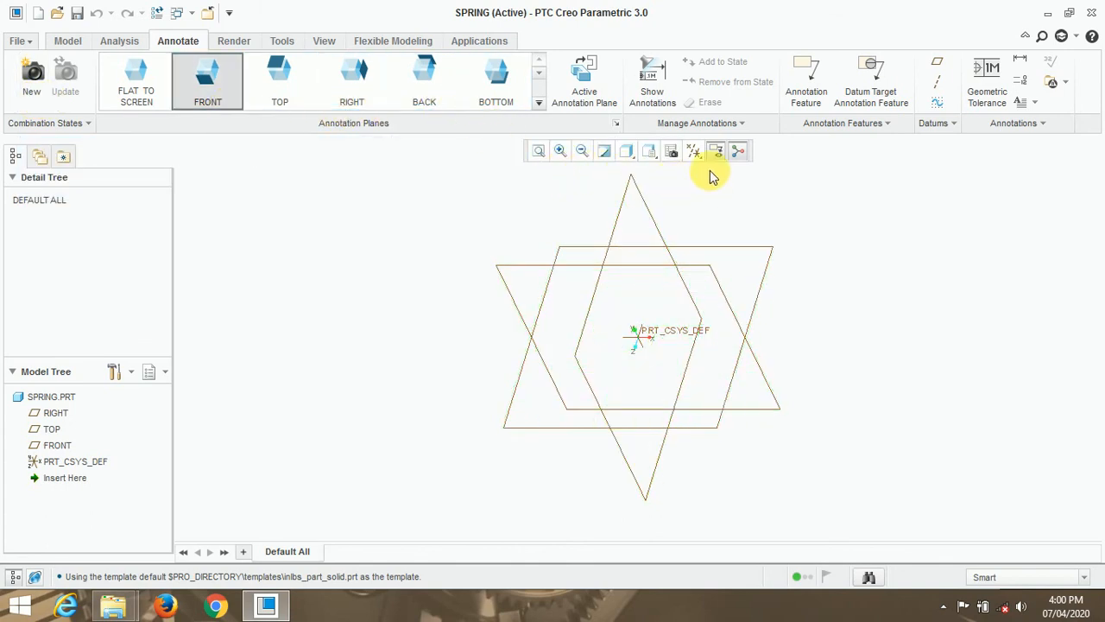
Examine the Render commands and look through the Appearance Gallery without choosing an appearance.
{"action": "left_click", "coordinate": [229, 42]}
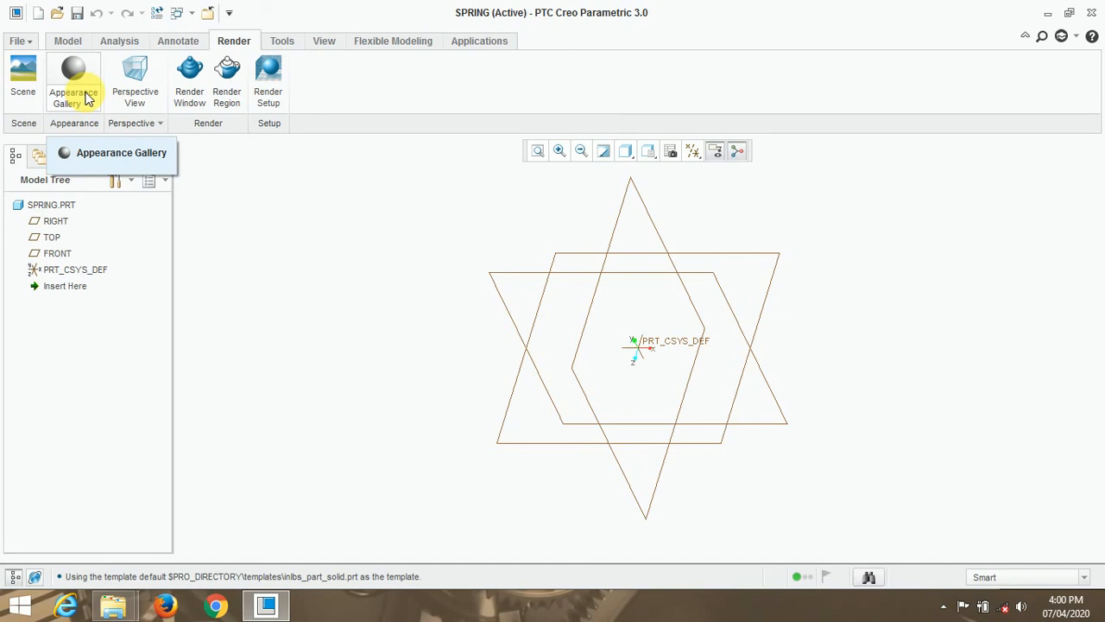
{"action": "left_click", "coordinate": [54, 95]}
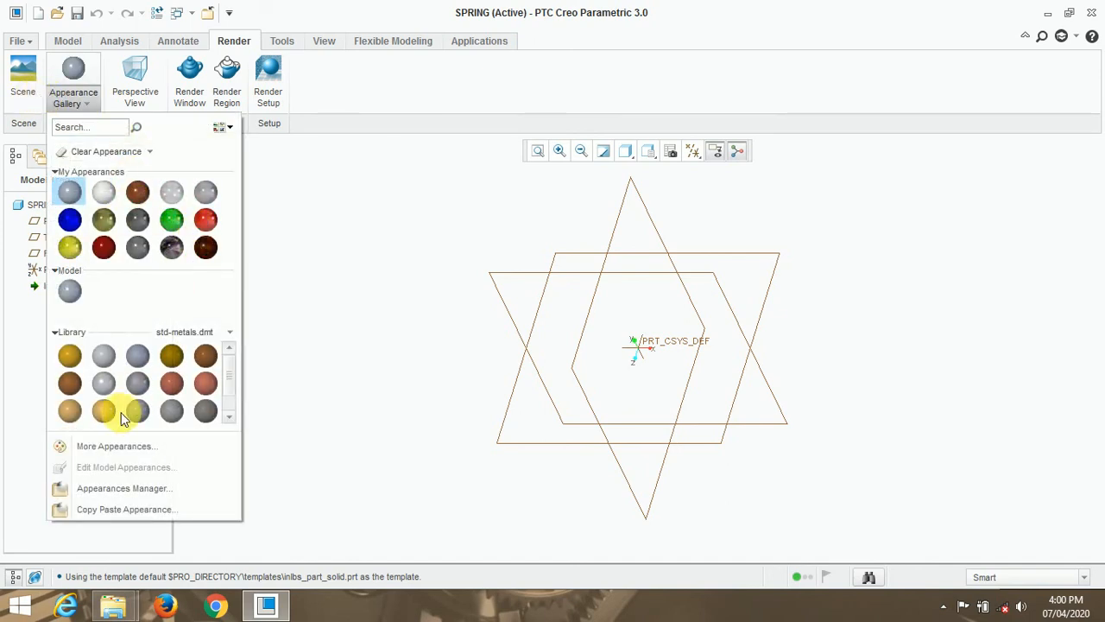
{"action": "left_click", "coordinate": [365, 336]}
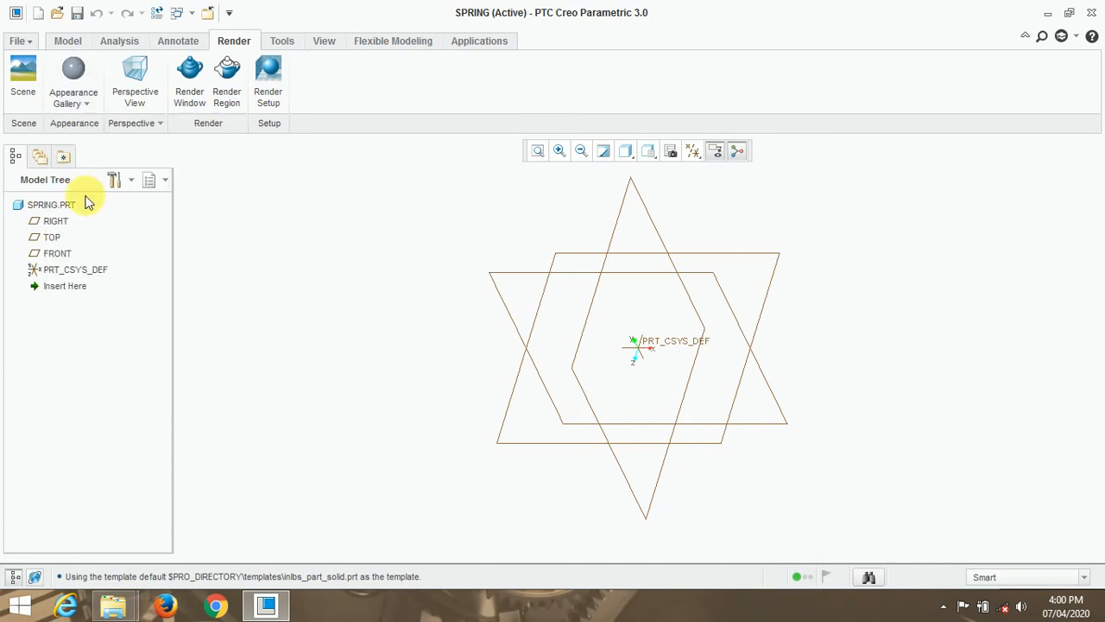
Browse the scene gallery for rendering and close it without activating another scene.
{"action": "left_click", "coordinate": [23, 87]}
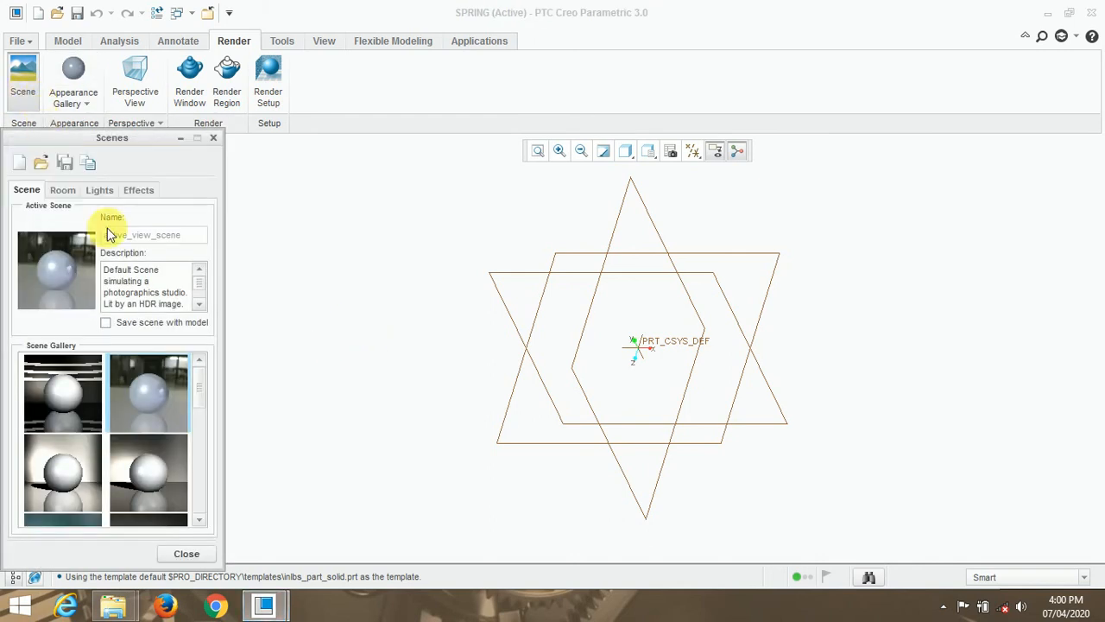
{"action": "left_click", "coordinate": [152, 470]}
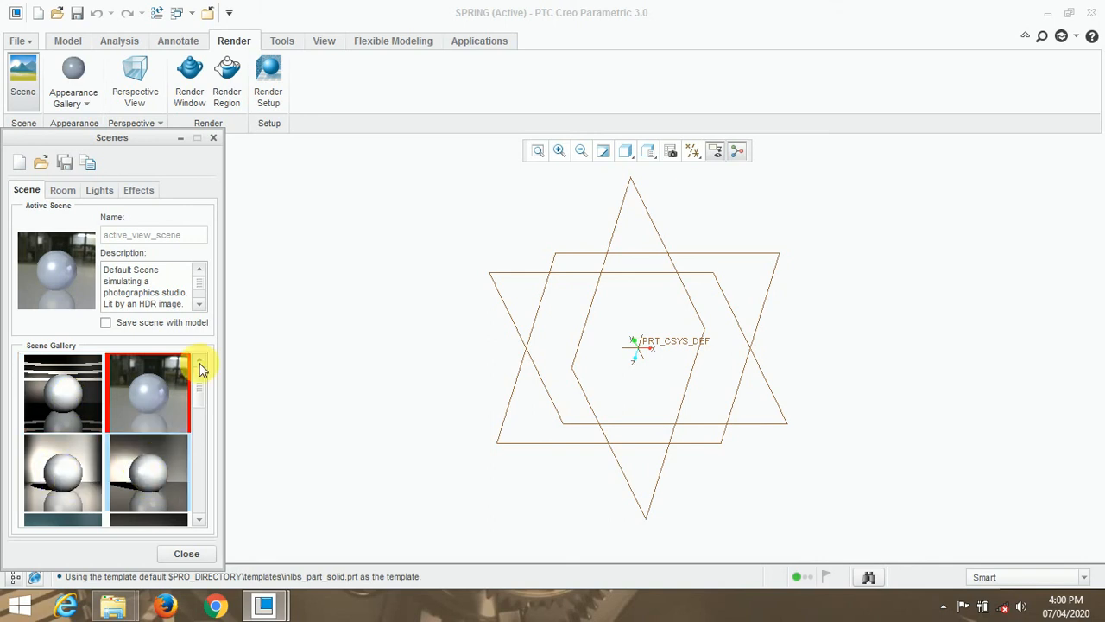
{"action": "scroll", "coordinate": [202, 365], "scroll_direction": "down", "scroll_amount": 1}
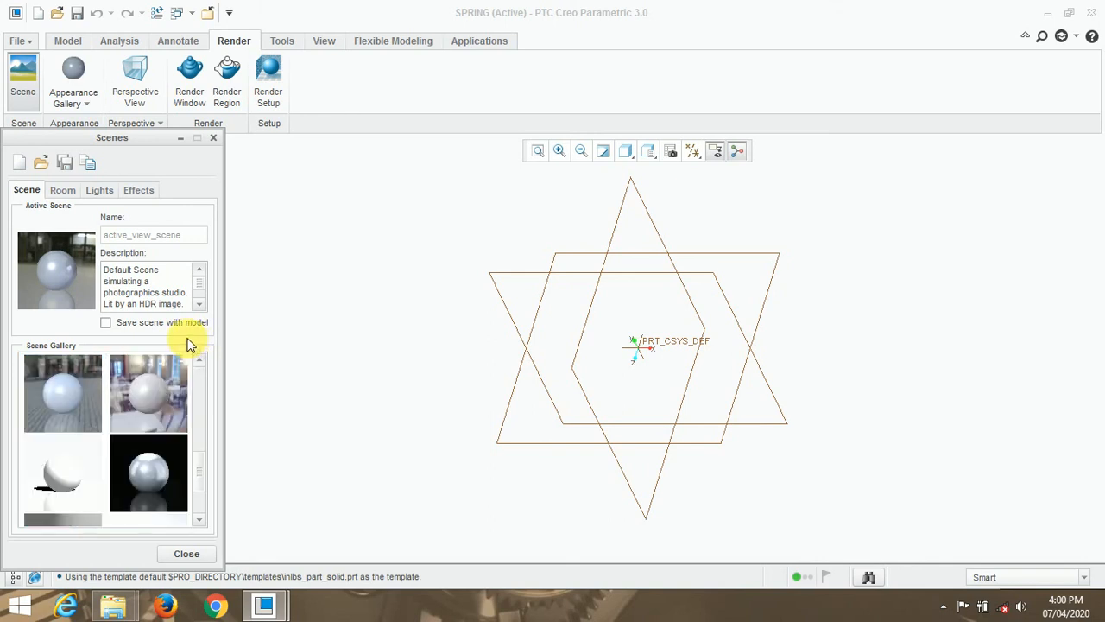
{"action": "left_click", "coordinate": [144, 475]}
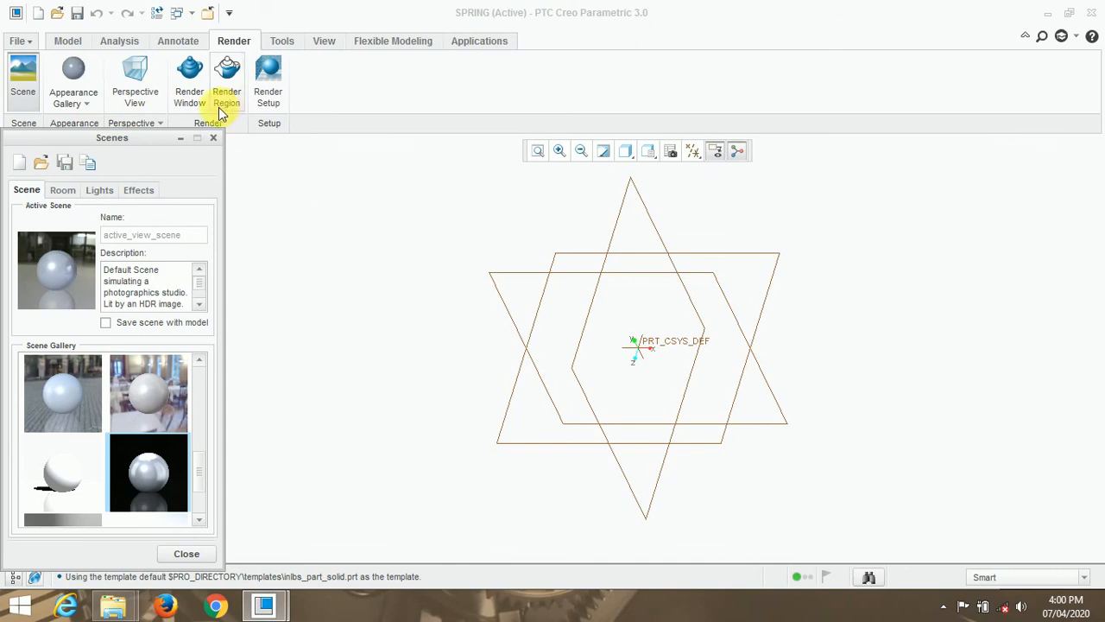
{"action": "left_click", "coordinate": [213, 138]}
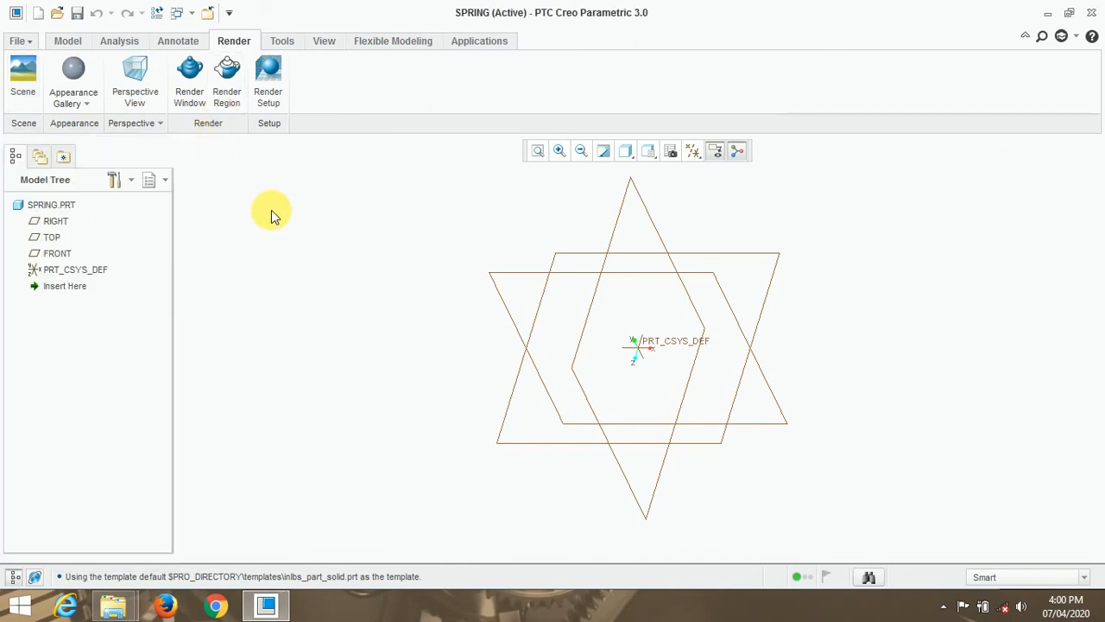
Check which perspective settings the Render commands offer for the part.
{"action": "left_click", "coordinate": [139, 126]}
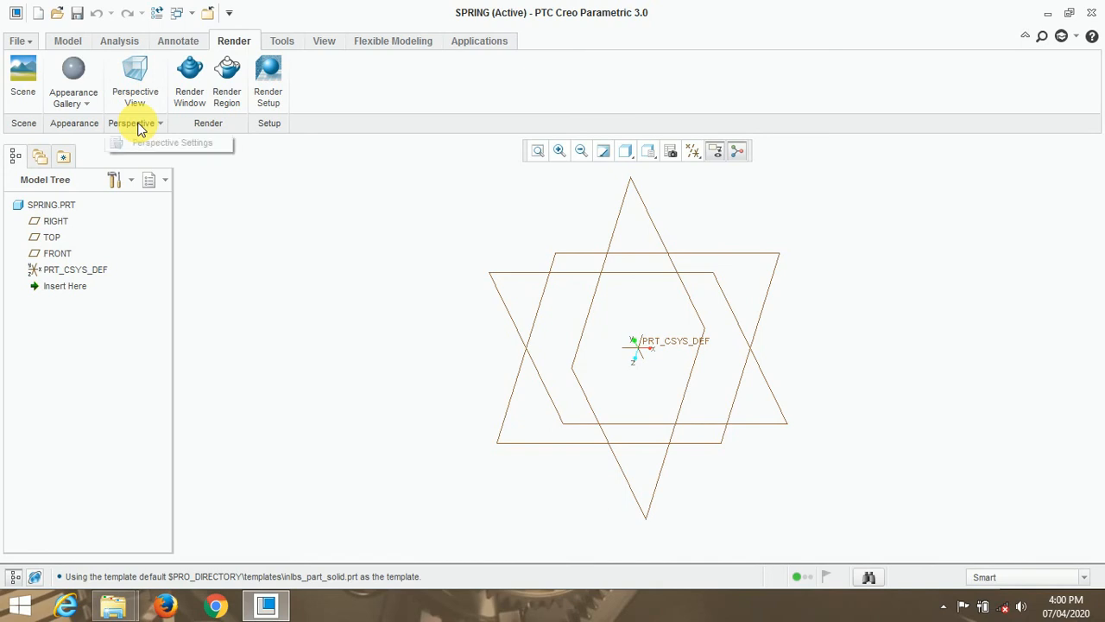
{"action": "left_click", "coordinate": [139, 126]}
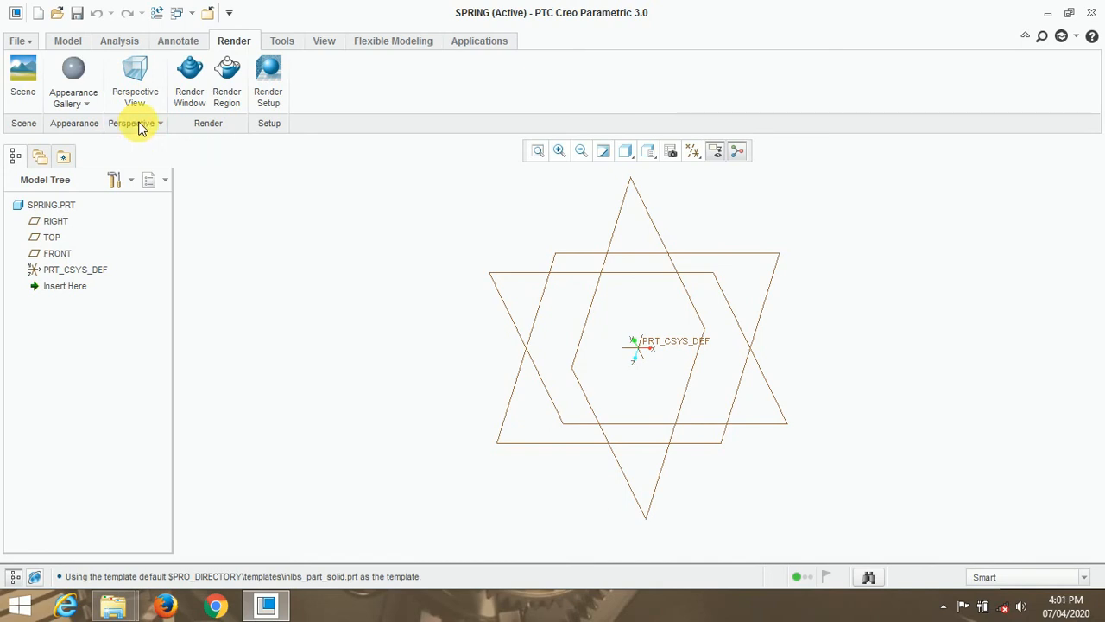
{"action": "left_click", "coordinate": [140, 126]}
{"action": "left_click", "coordinate": [141, 126]}
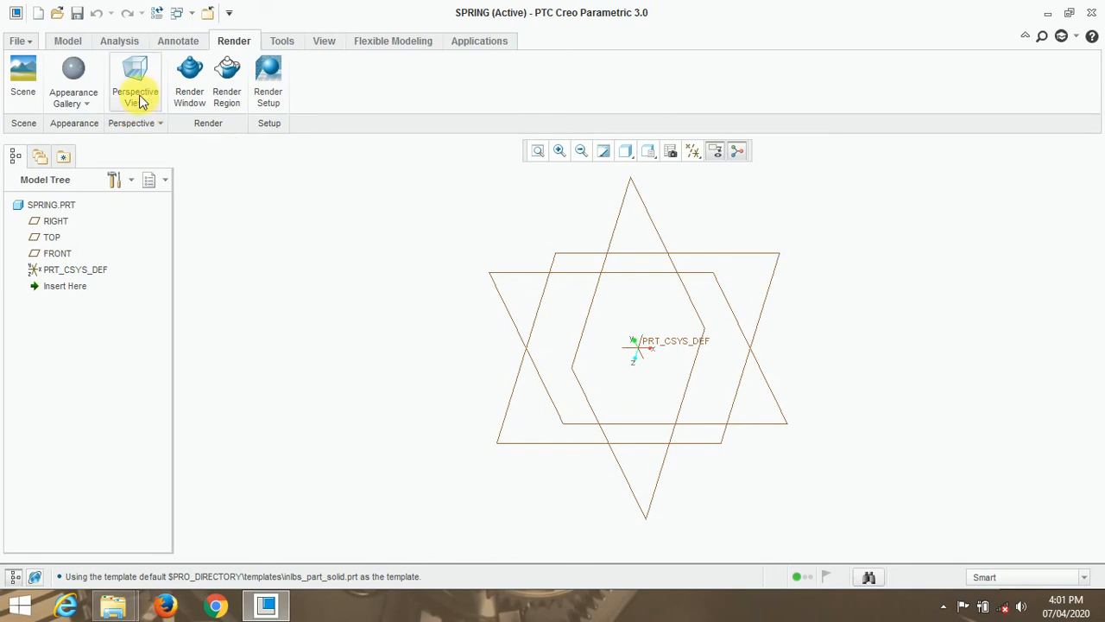
Examine the Tools commands, including the part's Relations editor, and close the editor without entering any relation.
{"action": "left_click", "coordinate": [283, 41]}
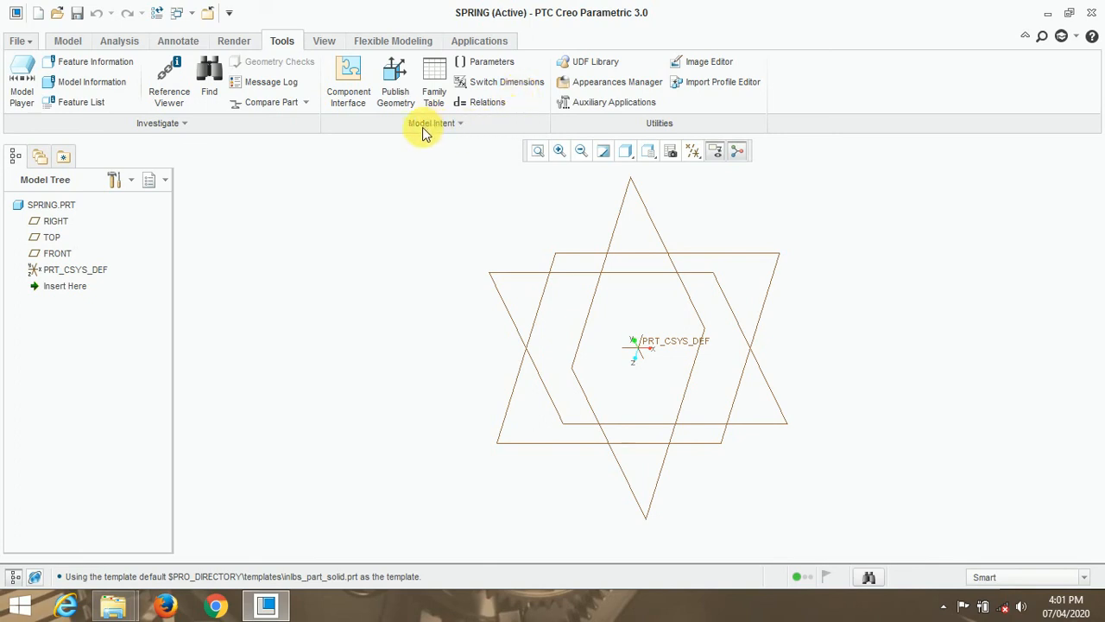
{"action": "left_click", "coordinate": [505, 108]}
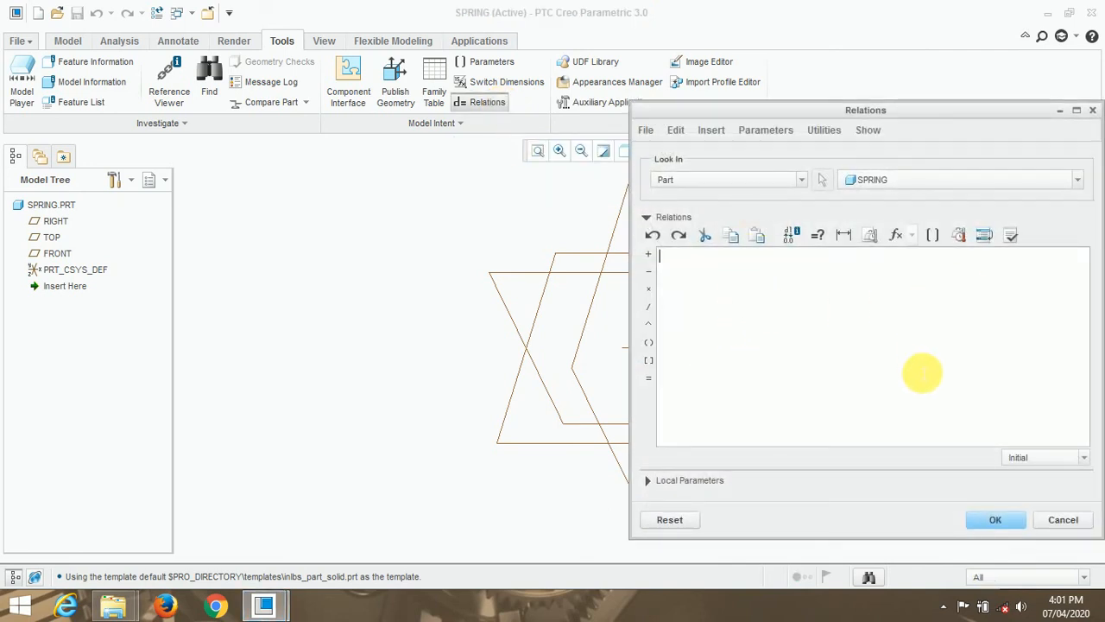
{"action": "left_click", "coordinate": [992, 523]}
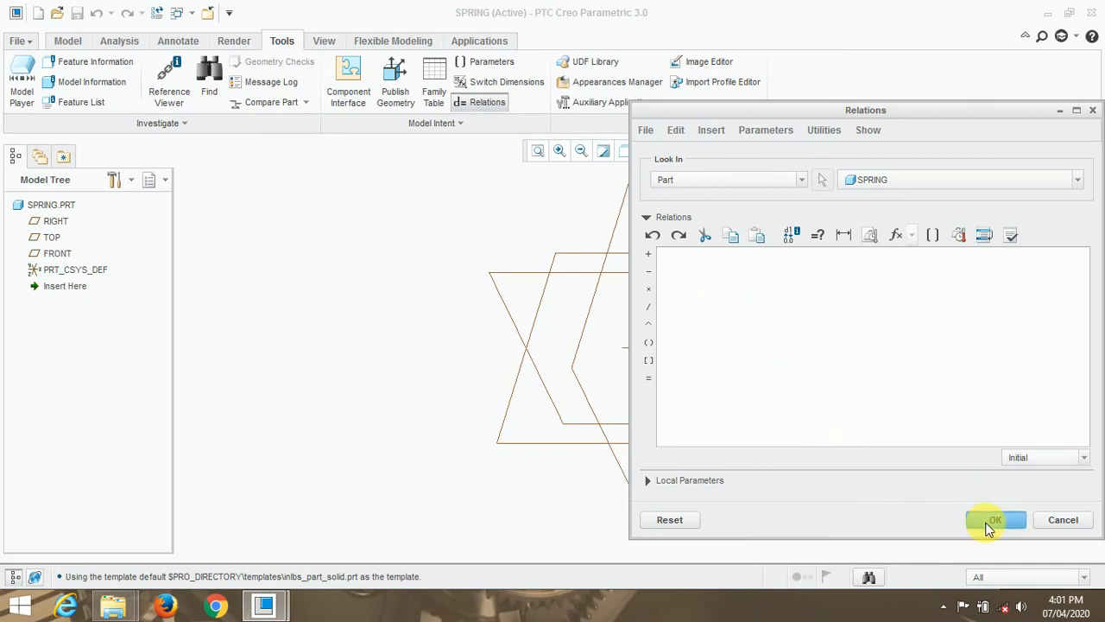
{"action": "left_click", "coordinate": [992, 520]}
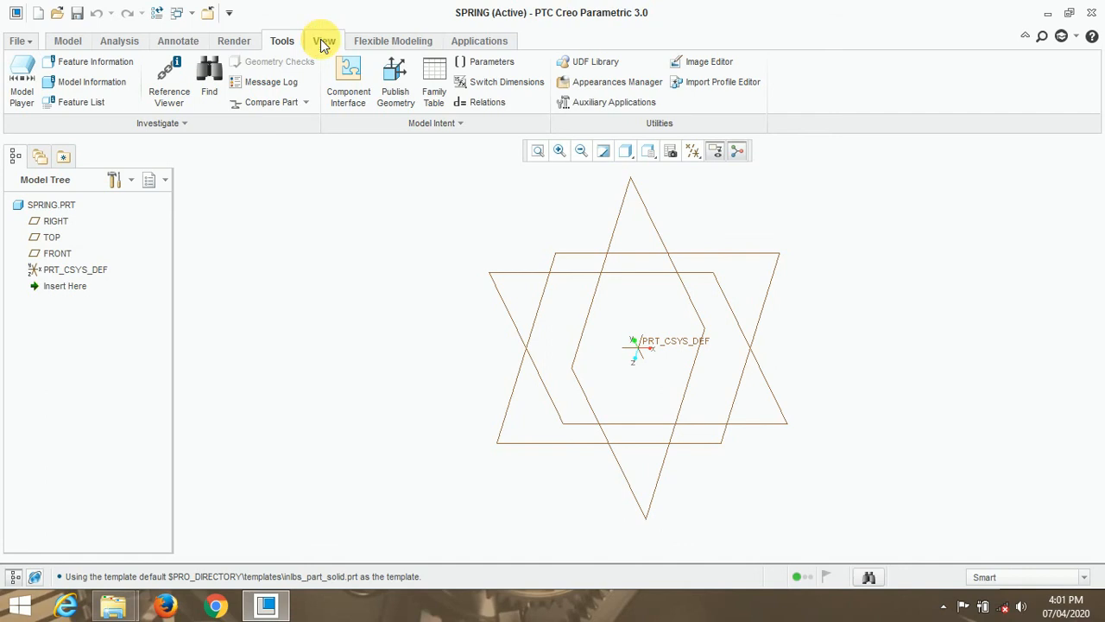
Examine the View commands, including the section, display style and appearance choices, without changing the model display.
{"action": "left_click", "coordinate": [322, 43]}
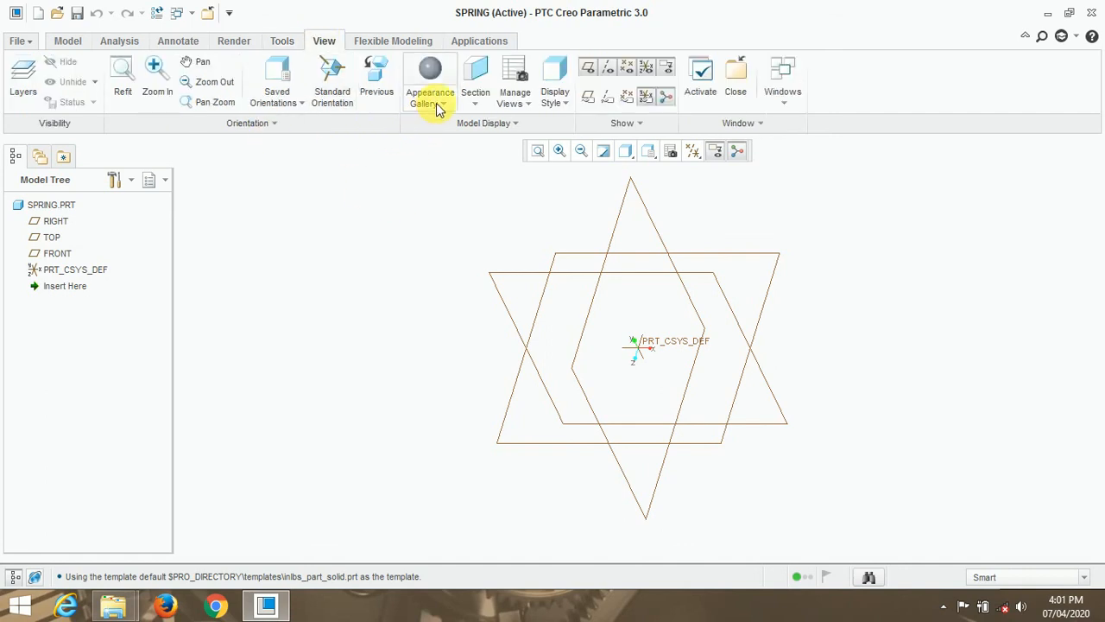
{"action": "left_click", "coordinate": [476, 105]}
{"action": "left_click", "coordinate": [475, 107]}
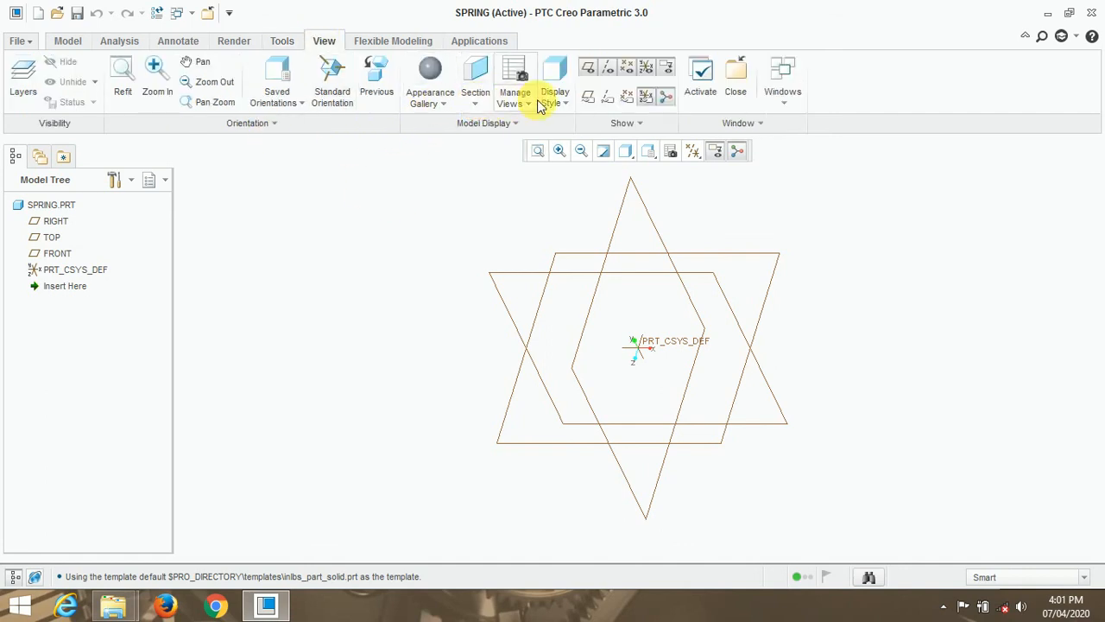
{"action": "left_click", "coordinate": [555, 106]}
{"action": "left_click", "coordinate": [555, 106]}
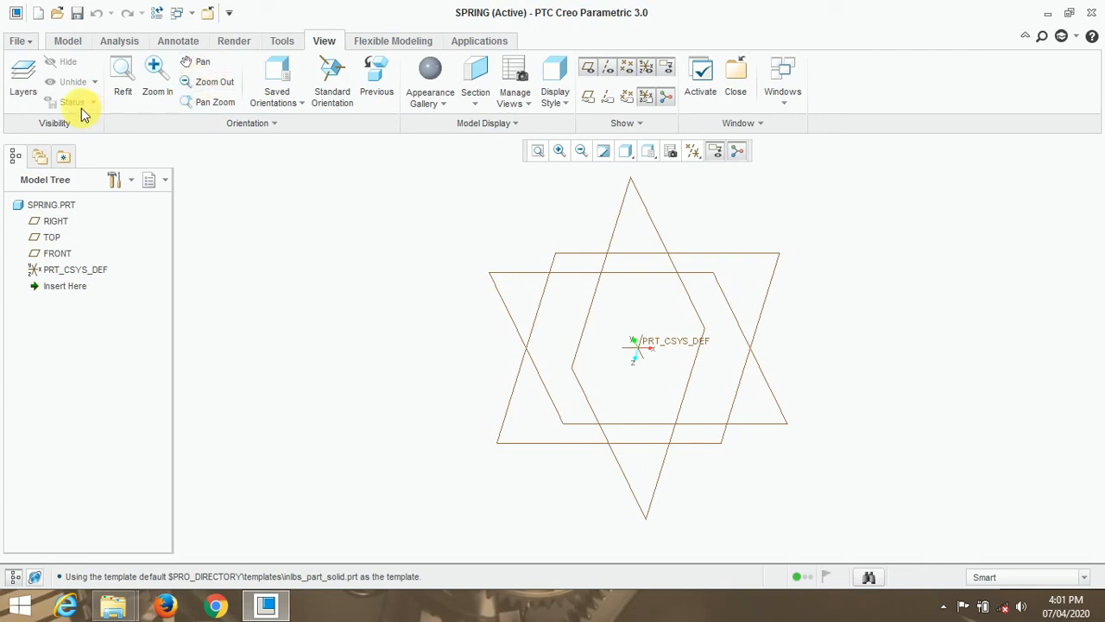
{"action": "left_click", "coordinate": [443, 105]}
{"action": "left_click", "coordinate": [353, 220]}
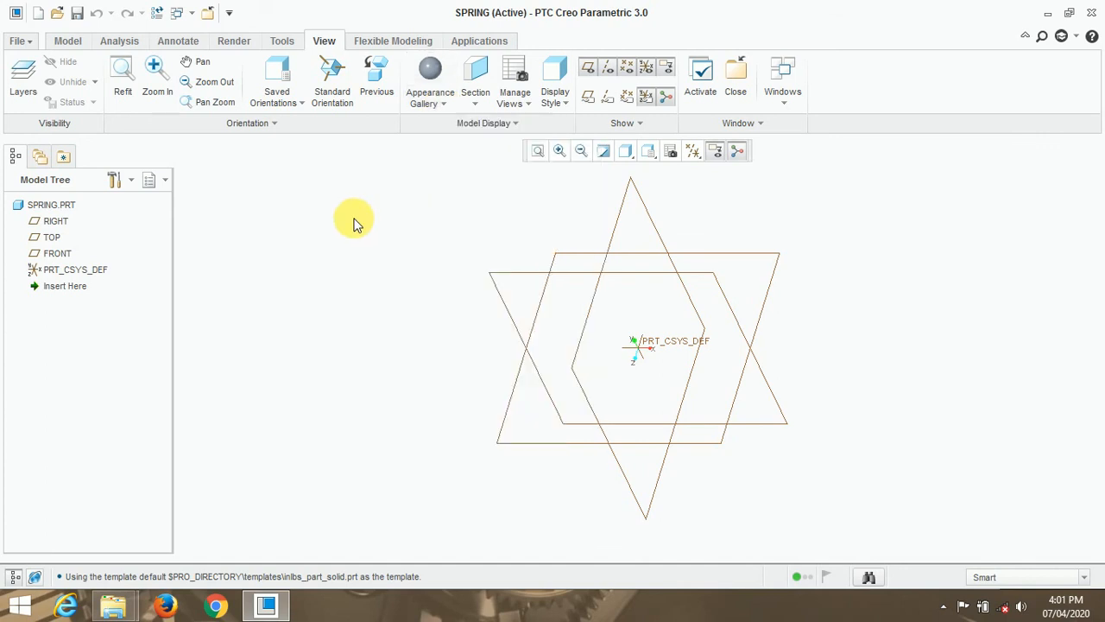
Examine the Flexible Modeling commands, declining the introductory content, and the welding, mold and simulation applications.
{"action": "left_click", "coordinate": [369, 43]}
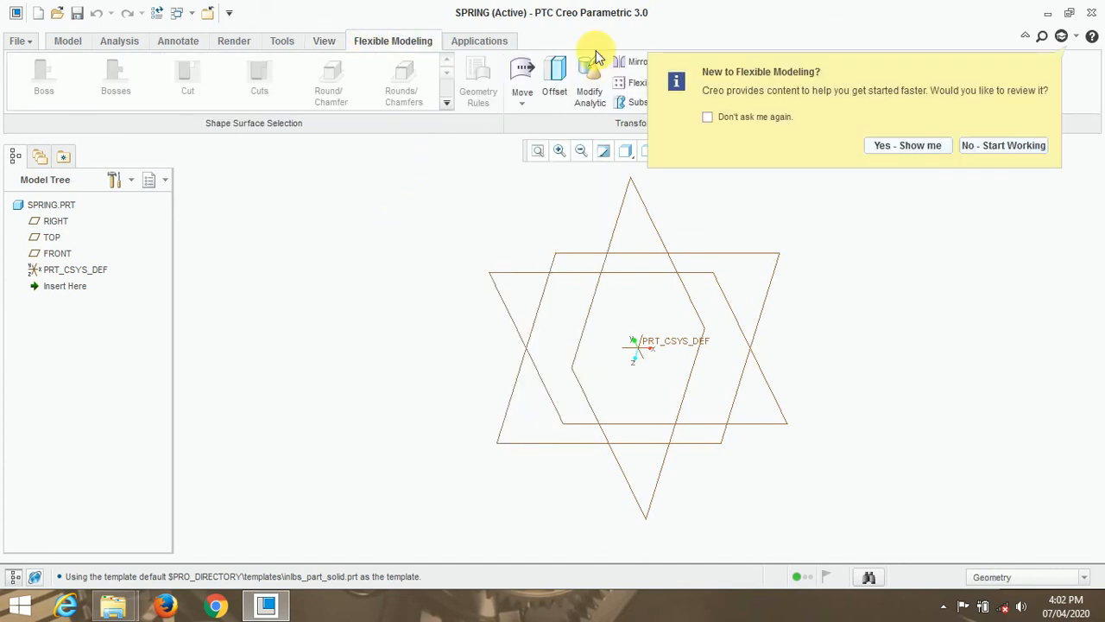
{"action": "left_click", "coordinate": [981, 144]}
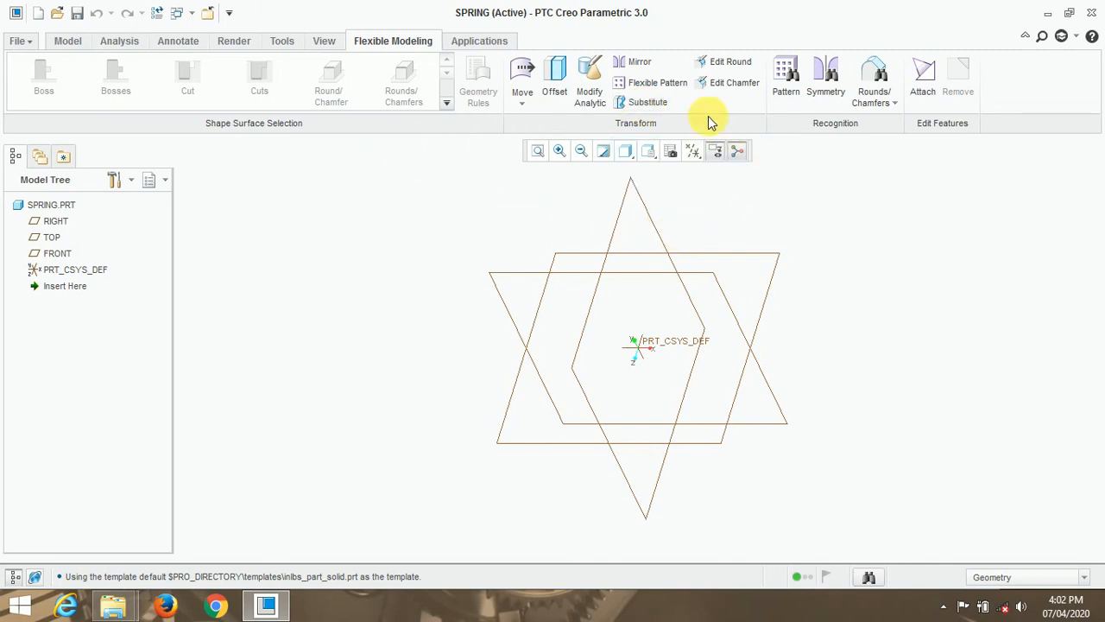
{"action": "left_click", "coordinate": [484, 43]}
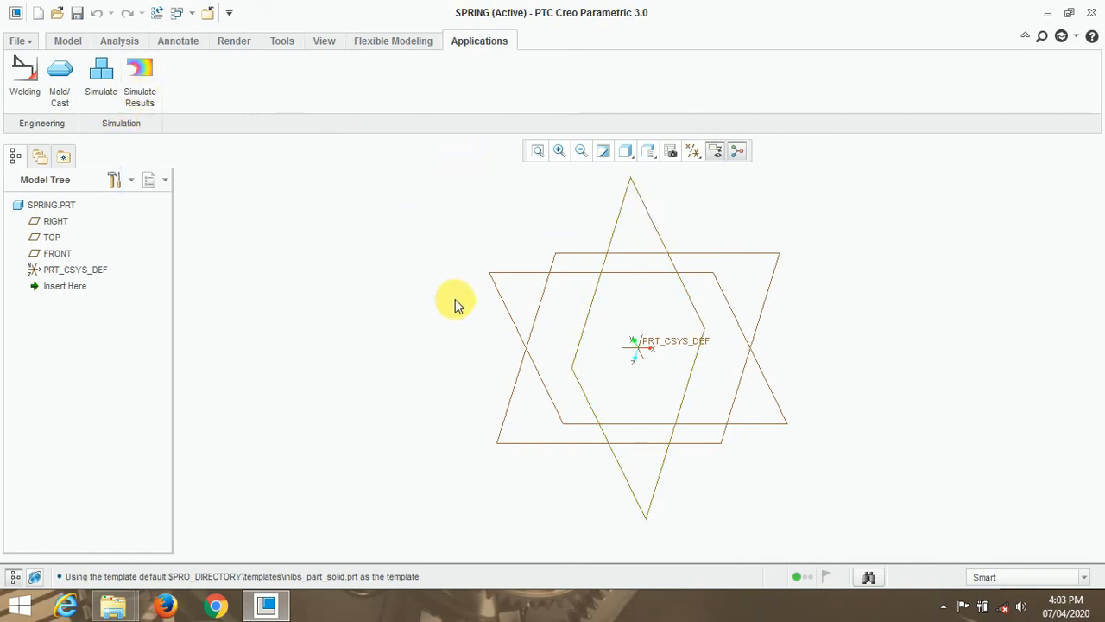
Start a new sketch on the TOP datum plane, keeping the default sketch orientation.
{"action": "left_click", "coordinate": [66, 40]}
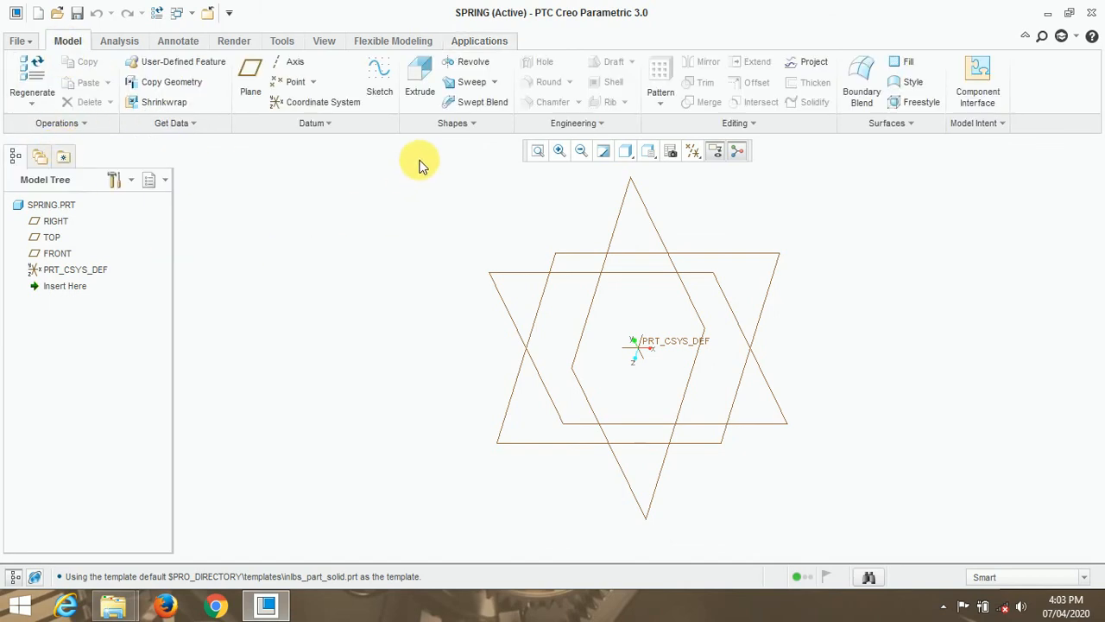
{"action": "left_click", "coordinate": [379, 86]}
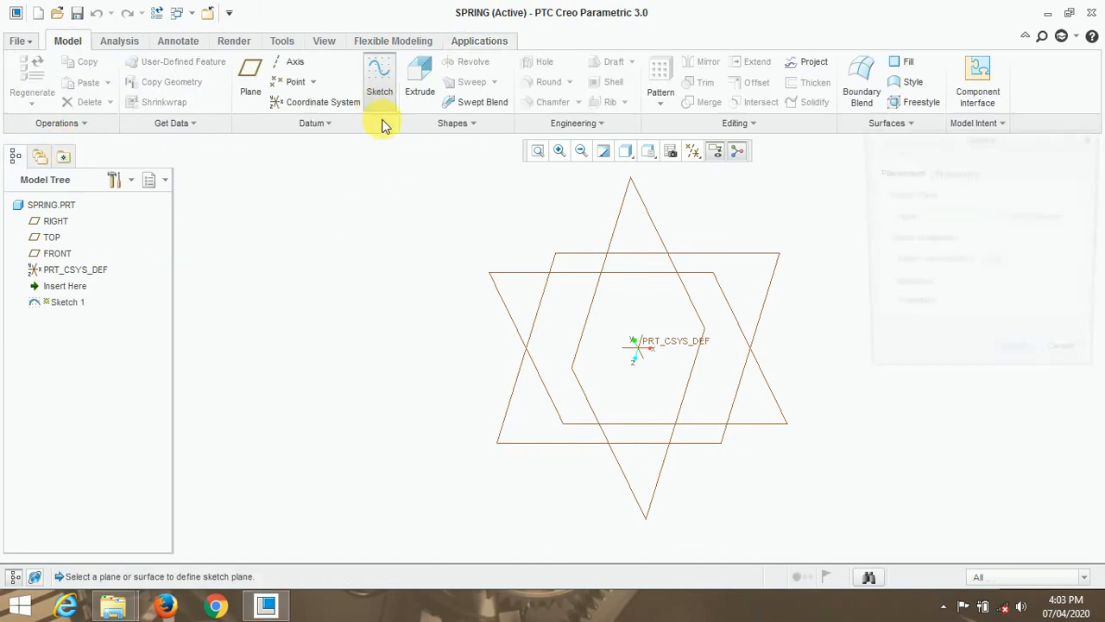
{"action": "left_click", "coordinate": [733, 393]}
{"action": "left_click", "coordinate": [1006, 361]}
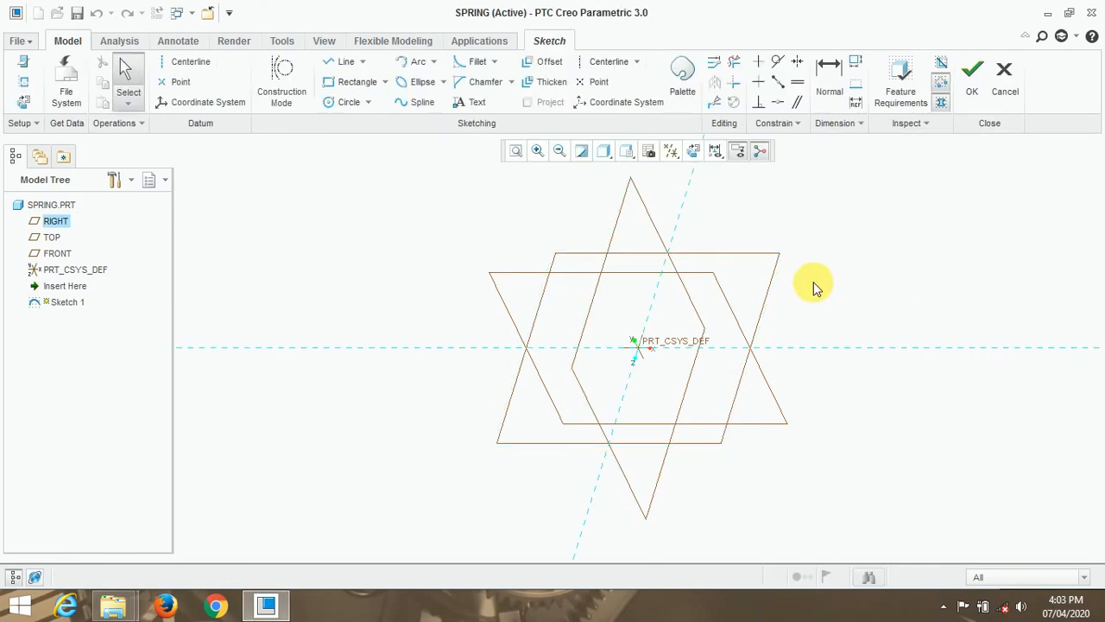
Sketch a rectangle about 333 by 324 from the origin and a circle centred up and left of the origin that overlaps it.
{"action": "left_click", "coordinate": [357, 81]}
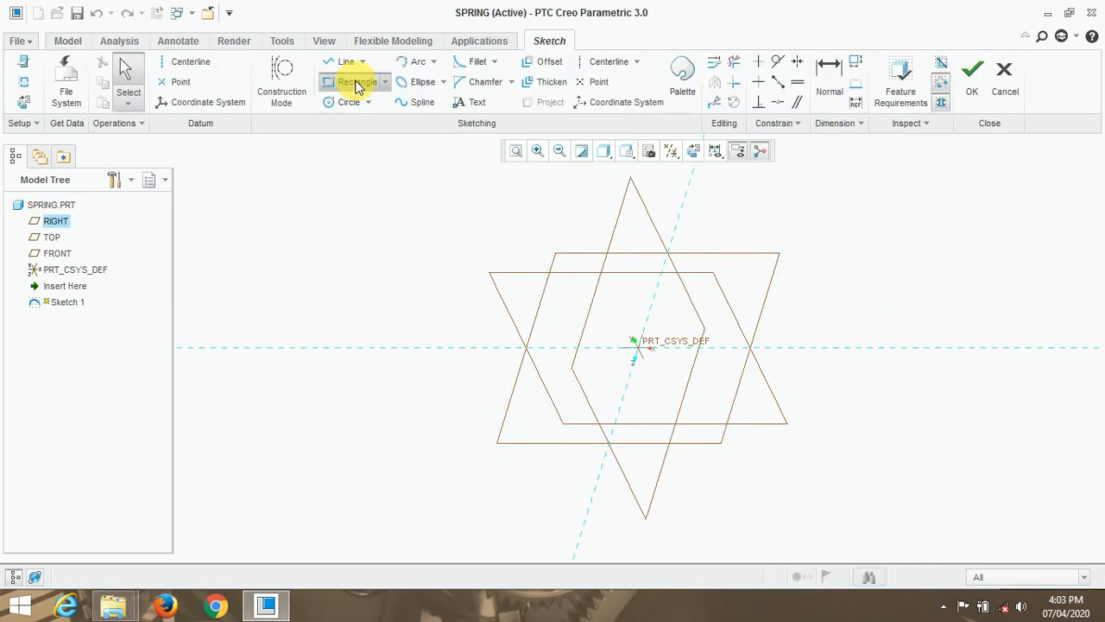
{"action": "left_click", "coordinate": [634, 347]}
{"action": "left_click", "coordinate": [747, 469]}
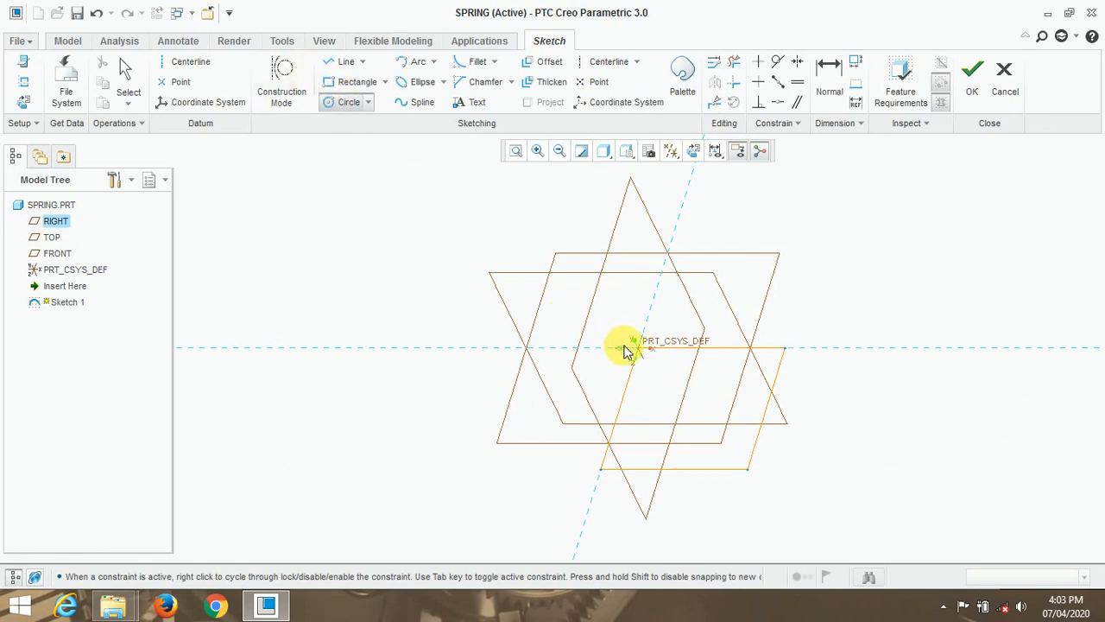
{"action": "left_click", "coordinate": [604, 296]}
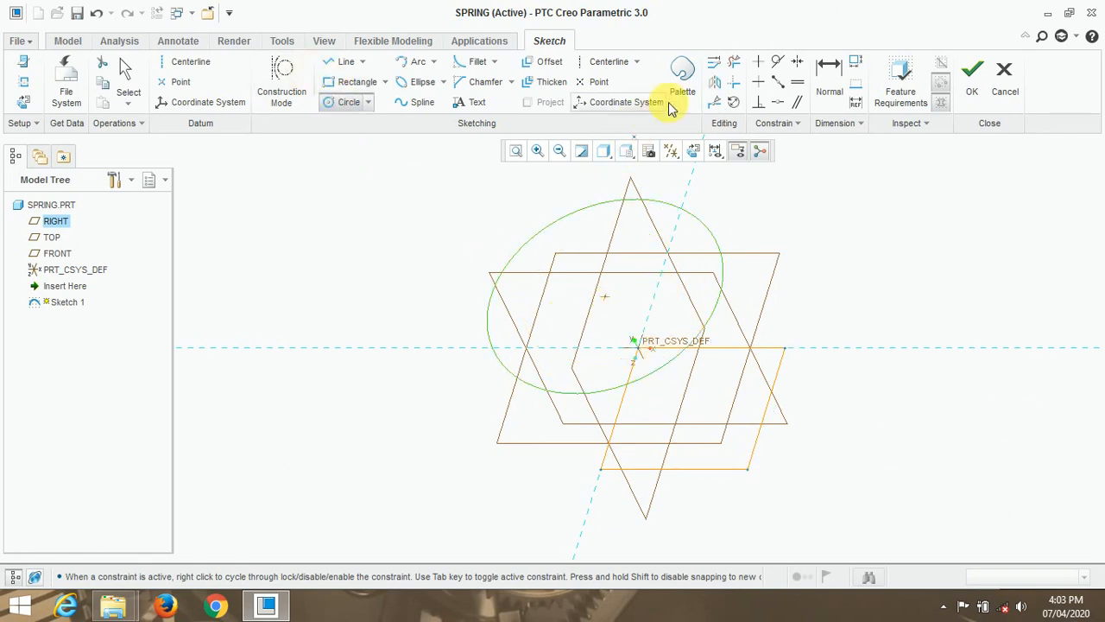
Trim away the overlapping segments of the circle and rectangle to leave one closed outline, and finish the sketch.
{"action": "left_click", "coordinate": [735, 63]}
{"action": "left_click", "coordinate": [661, 347]}
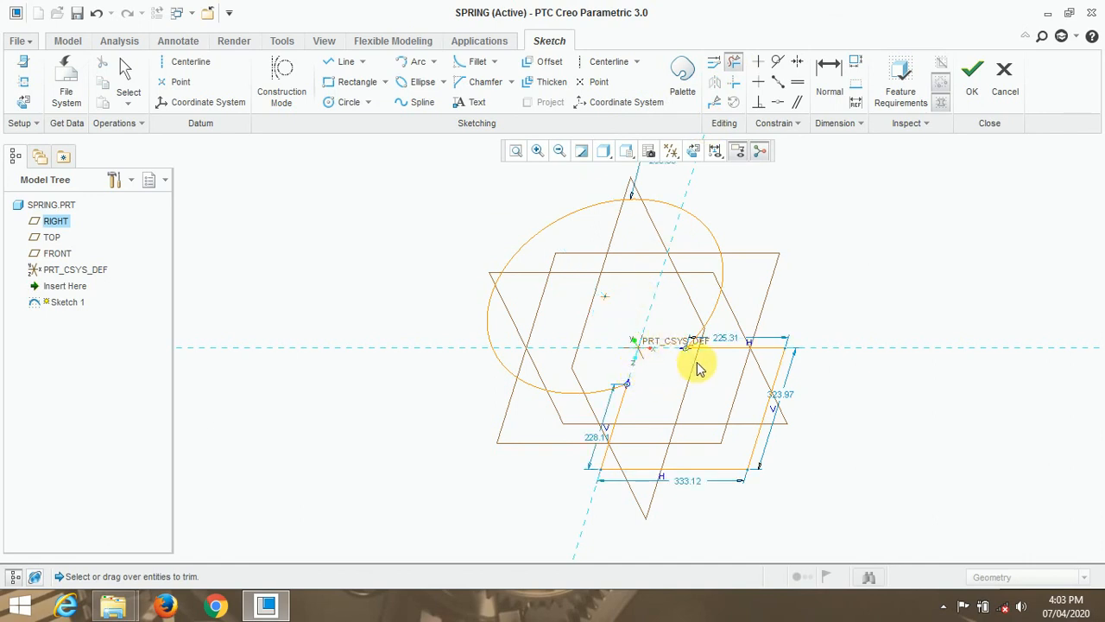
{"action": "left_click", "coordinate": [971, 74]}
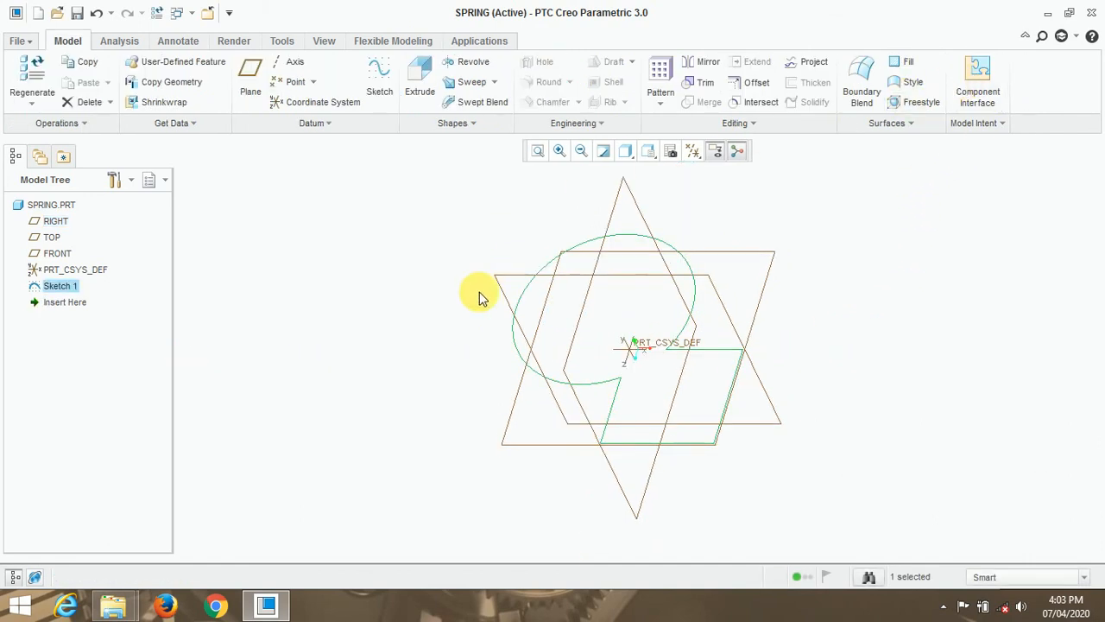
Extrude the combined circle-and-rectangle sketch as a solid to a depth of 200.
{"action": "left_click", "coordinate": [420, 82]}
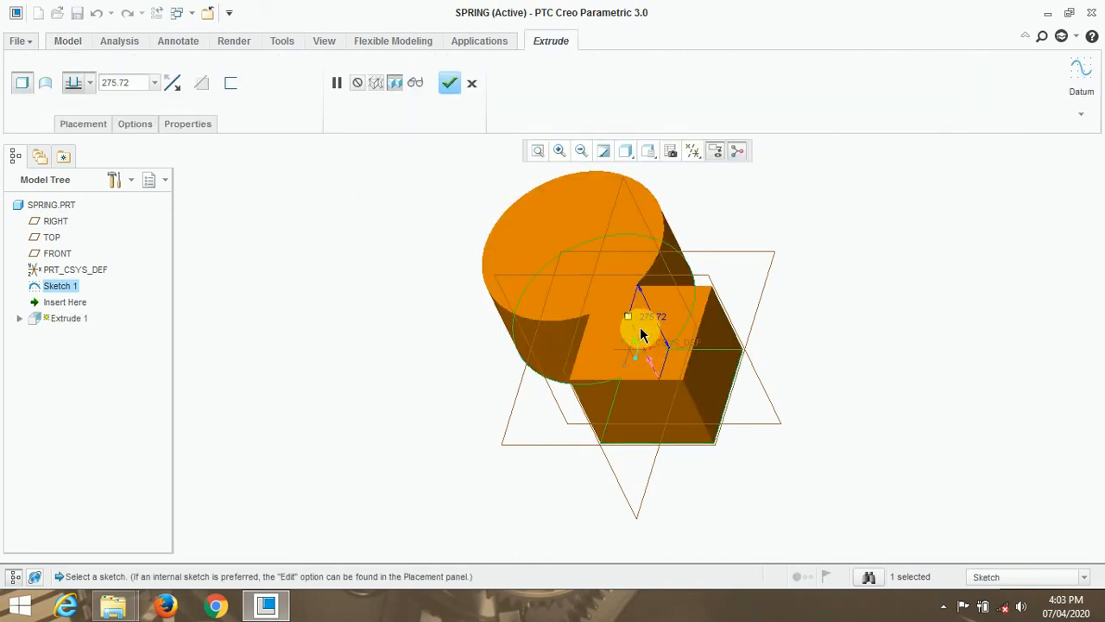
{"action": "left_click_drag", "start_coordinate": [629, 317], "coordinate": [650, 326]}
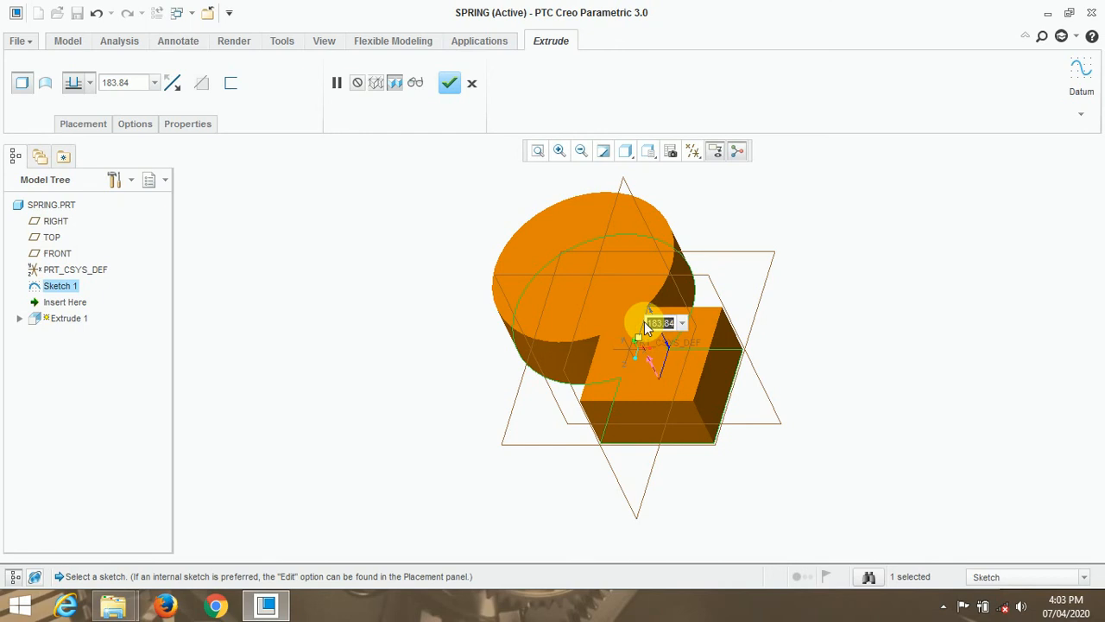
{"action": "key", "text": "Return"}
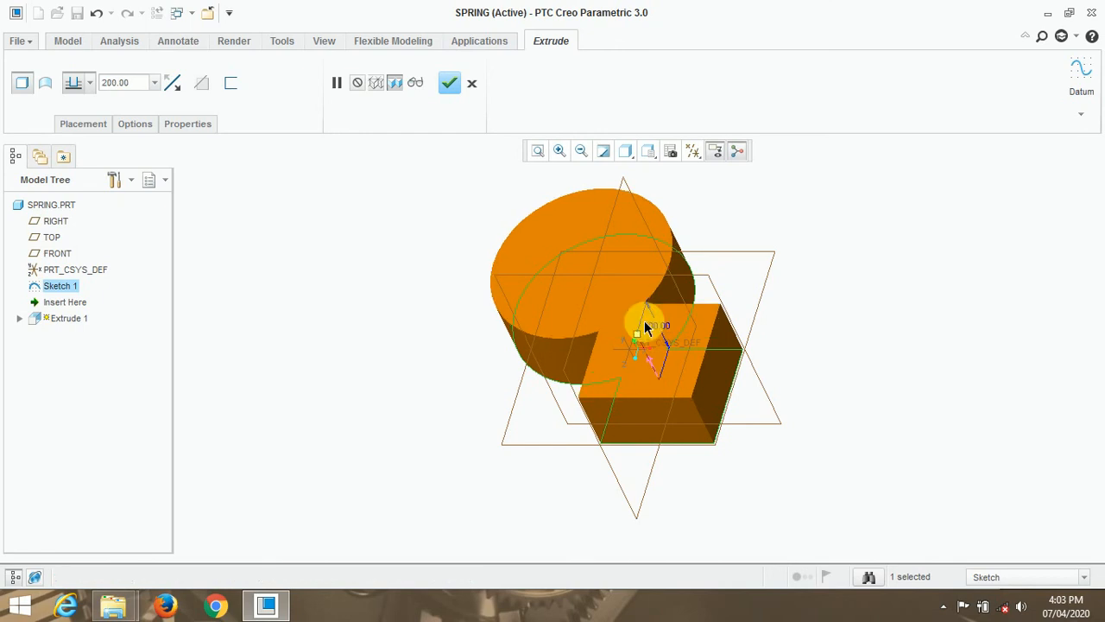
{"action": "left_click", "coordinate": [449, 83]}
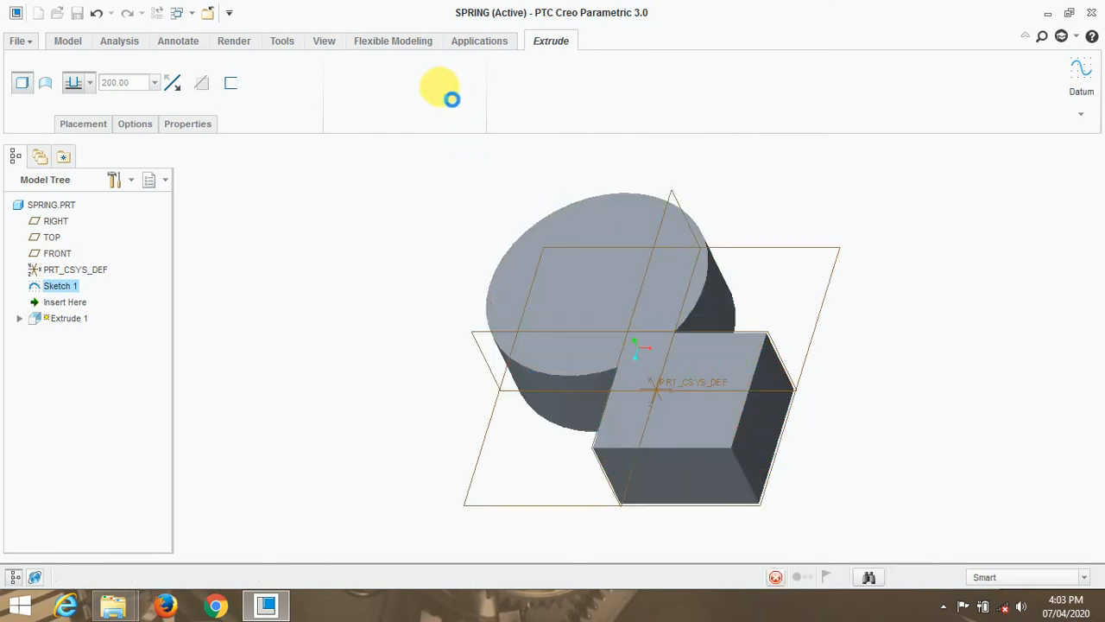
{"action": "left_click", "coordinate": [350, 362]}
Examine the extruded solid and highlight in turn the RIGHT, TOP and FRONT datum planes, the default coordinate system and the sketch.
{"action": "middle_click_drag", "start_coordinate": [384, 358], "coordinate": [401, 348]}
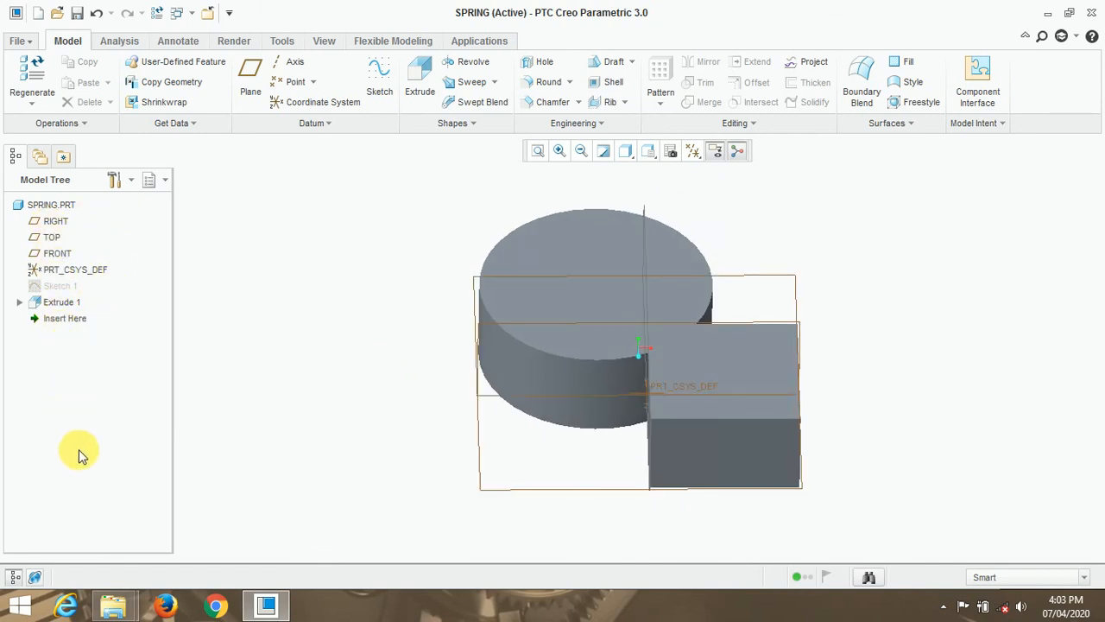
{"action": "mouse_move", "coordinate": [612, 357]}
{"action": "middle_mouse_down"}
{"action": "mouse_move", "coordinate": [596, 383]}
{"action": "mouse_move", "coordinate": [601, 353]}
{"action": "middle_mouse_up"}
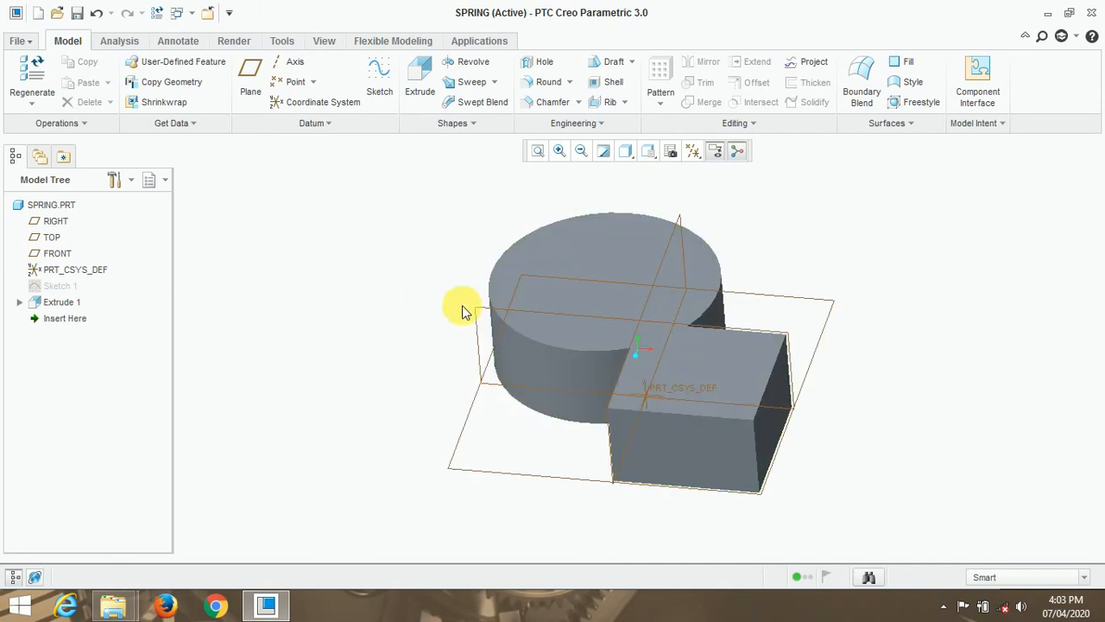
{"action": "middle_click_drag", "start_coordinate": [553, 286], "coordinate": [562, 288]}
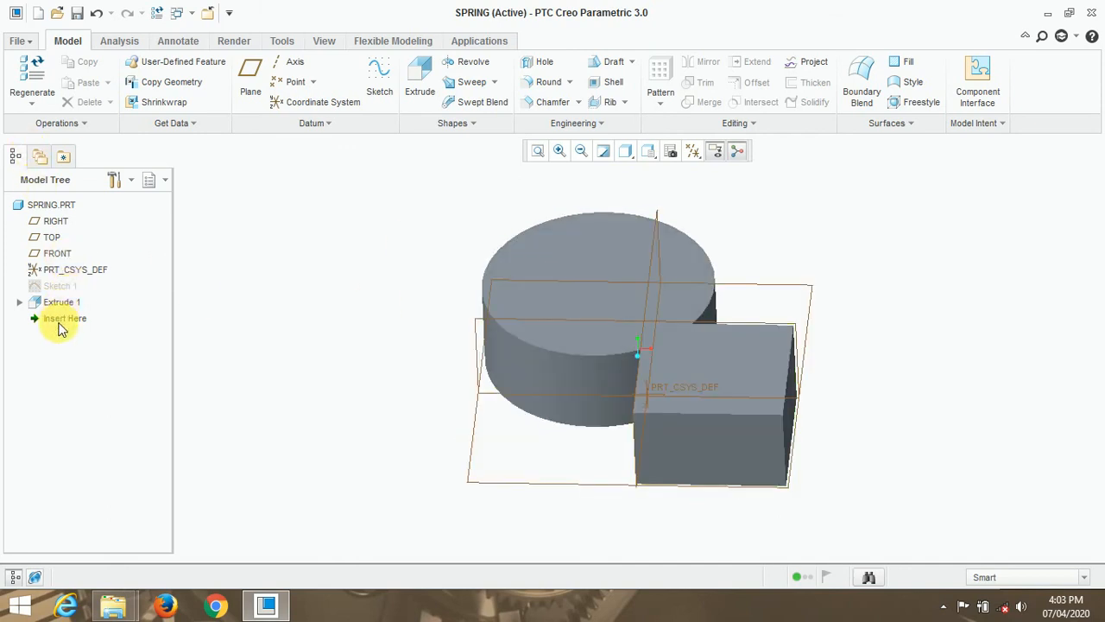
{"action": "left_click", "coordinate": [54, 222]}
{"action": "left_click", "coordinate": [51, 238]}
{"action": "left_click", "coordinate": [55, 253]}
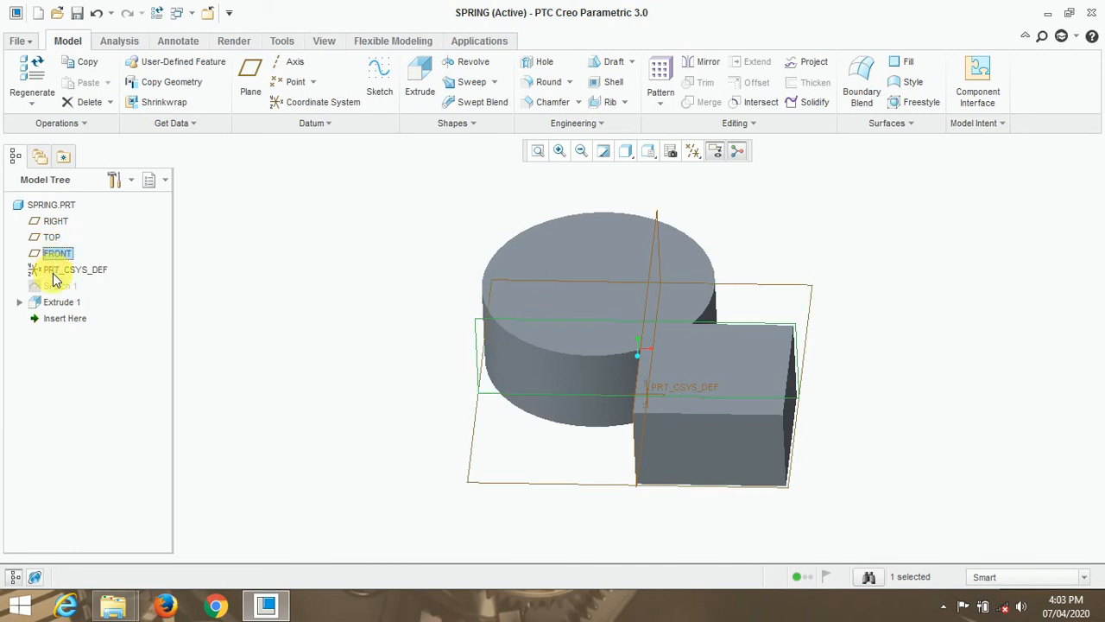
{"action": "left_click", "coordinate": [60, 270]}
{"action": "left_click", "coordinate": [53, 287]}
{"action": "left_click", "coordinate": [317, 287]}
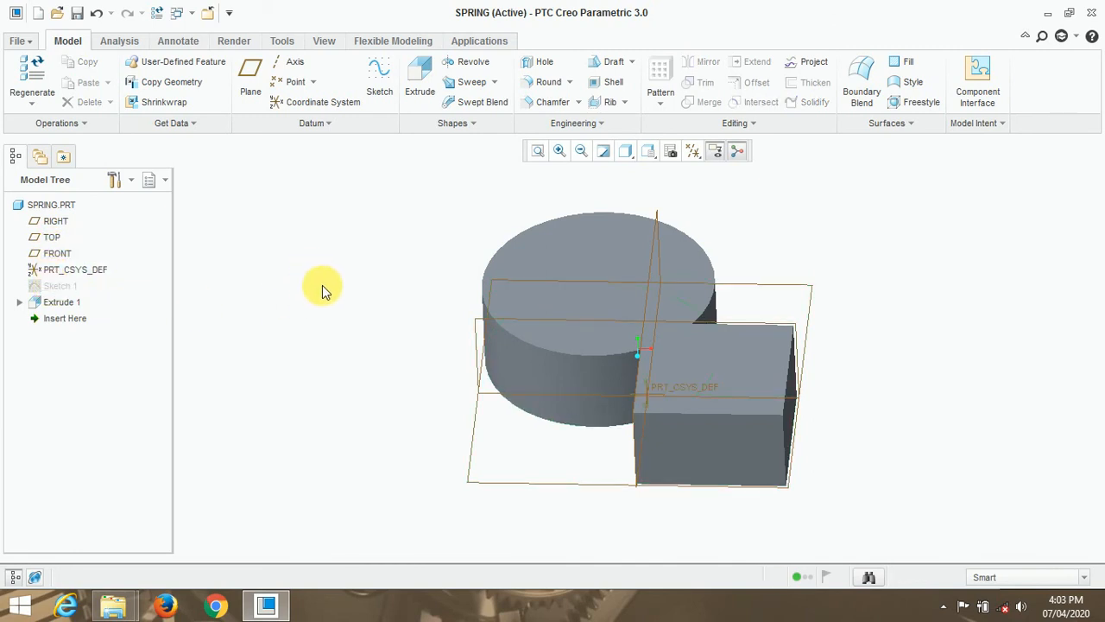
Inspect the extruded solid from several angles, both close up and from farther away.
{"action": "mouse_move", "coordinate": [320, 289]}
{"action": "middle_mouse_down"}
{"action": "mouse_move", "coordinate": [337, 257]}
{"action": "mouse_move", "coordinate": [320, 261]}
{"action": "middle_mouse_up"}
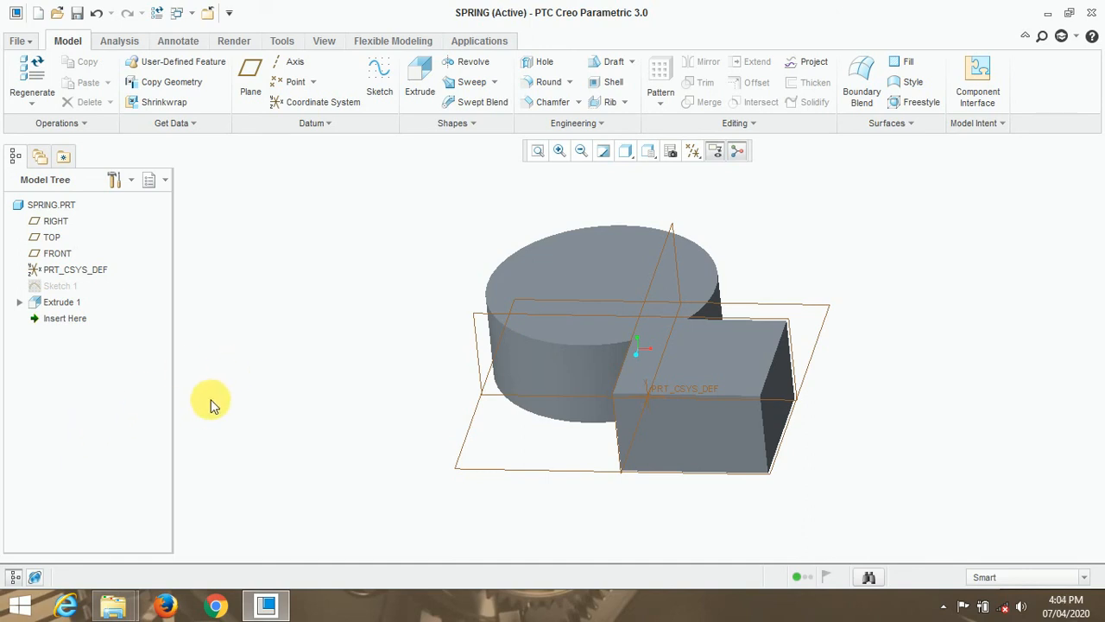
{"action": "scroll", "coordinate": [521, 273], "scroll_direction": "down", "scroll_amount": 2}
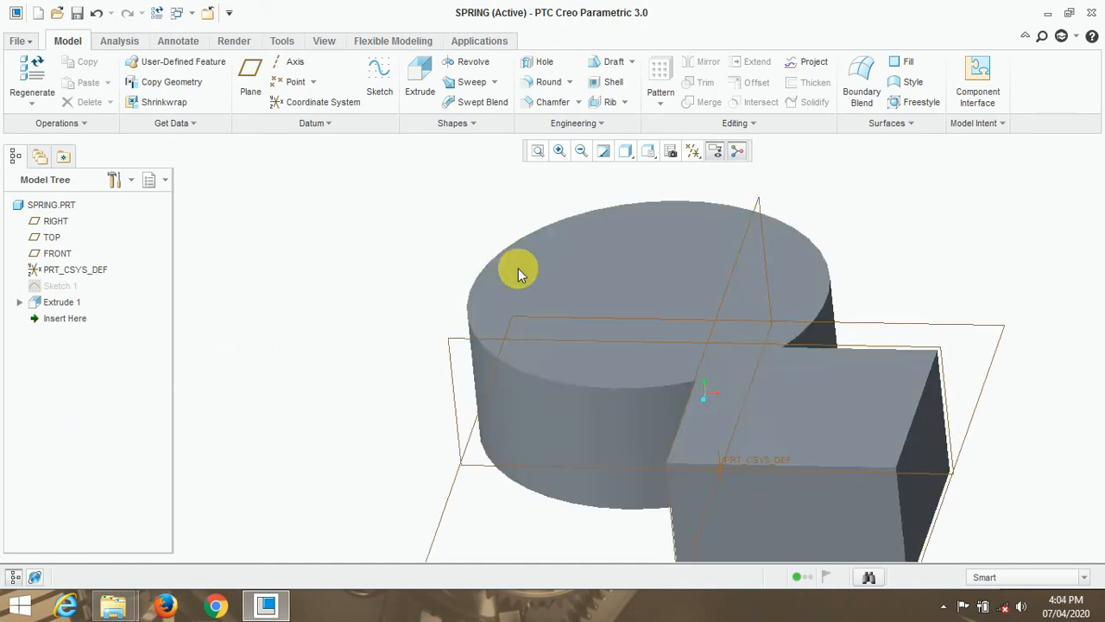
{"action": "middle_click_drag", "start_coordinate": [520, 273], "coordinate": [553, 284]}
{"action": "scroll", "coordinate": [436, 290], "scroll_direction": "up", "scroll_amount": 2}
{"action": "scroll", "coordinate": [552, 285], "scroll_direction": "down", "scroll_amount": 4}
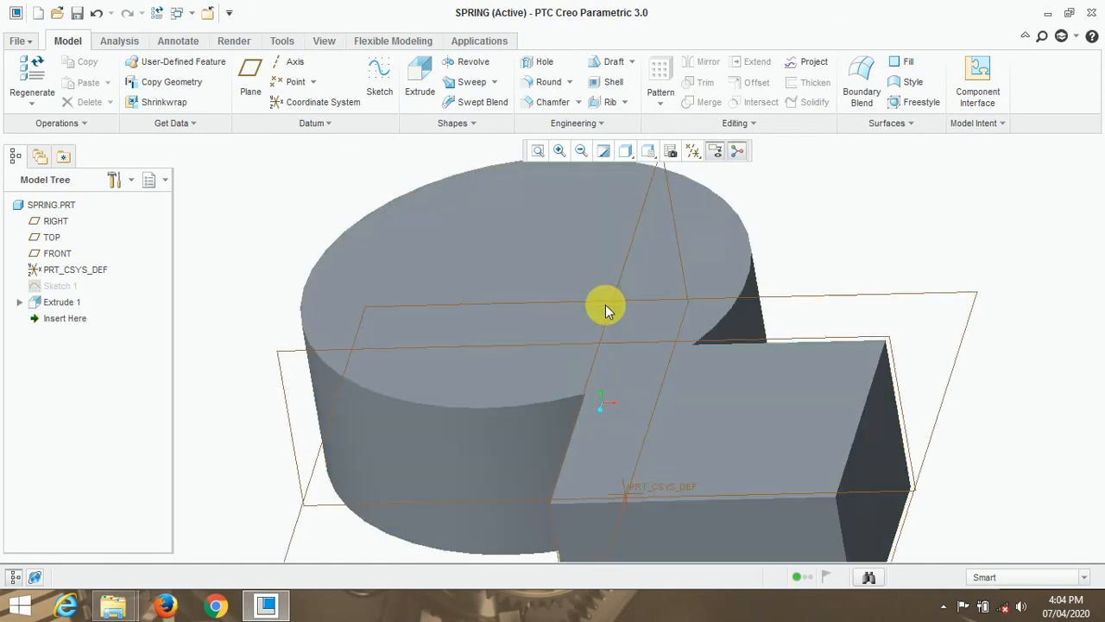
{"action": "scroll", "coordinate": [548, 294], "scroll_direction": "up", "scroll_amount": 2}
{"action": "middle_click_drag", "start_coordinate": [547, 296], "coordinate": [554, 300]}
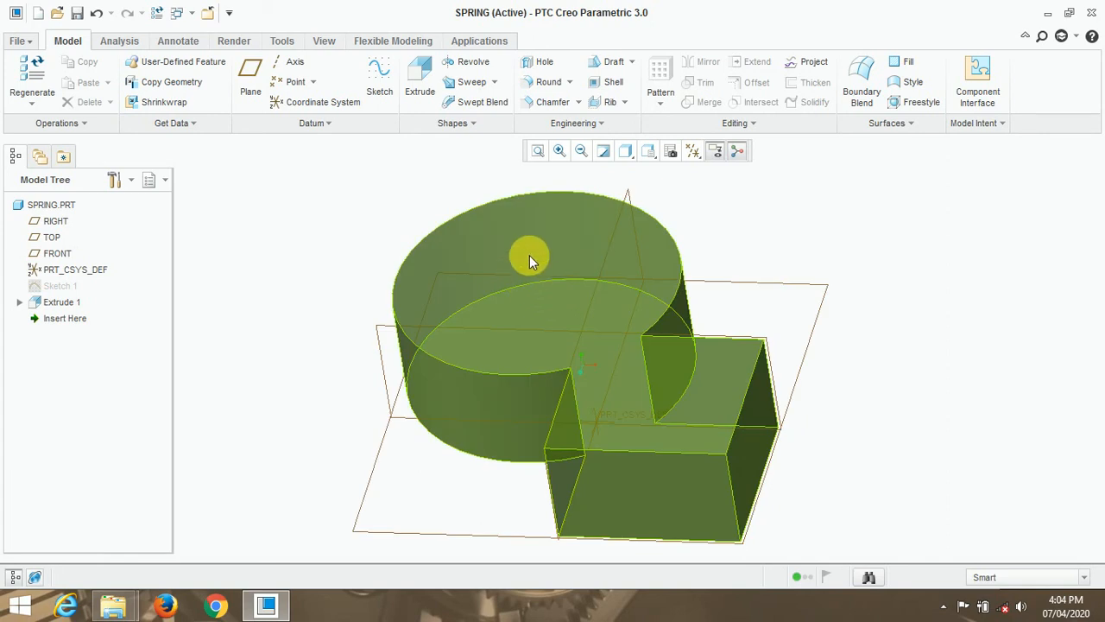